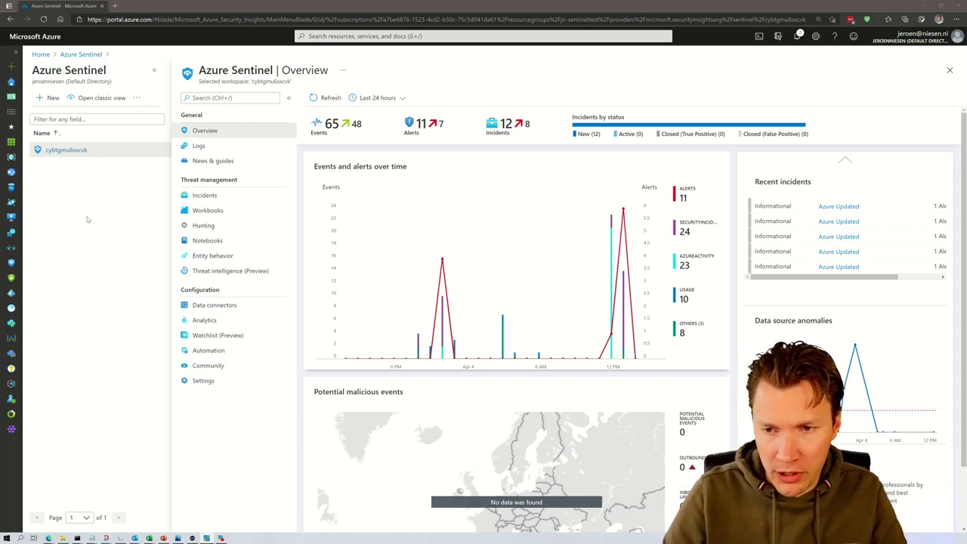
Open the workspace's logs and run the query "AzureActivity | limit 100".
{"action": "left_click", "coordinate": [200, 147]}
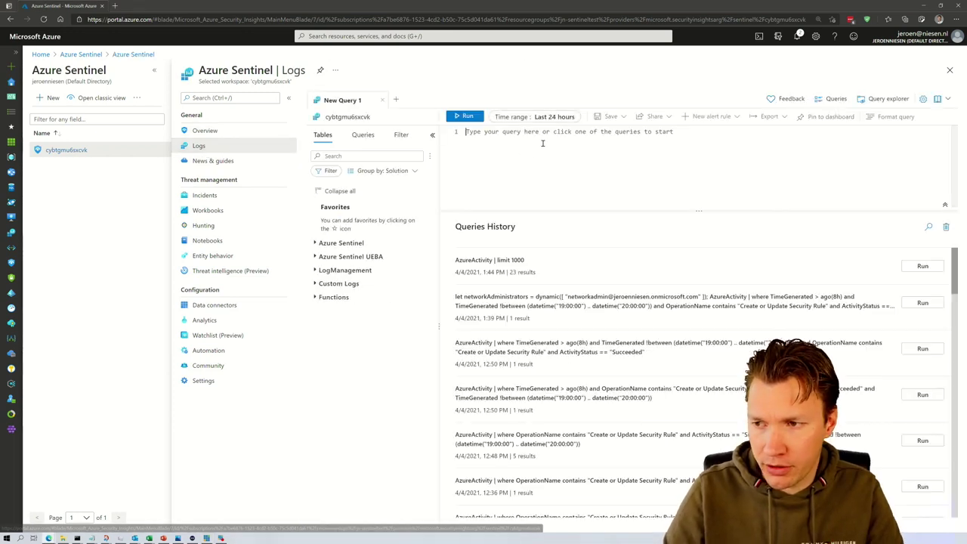
{"action": "type", "text": "AzureActivity"}
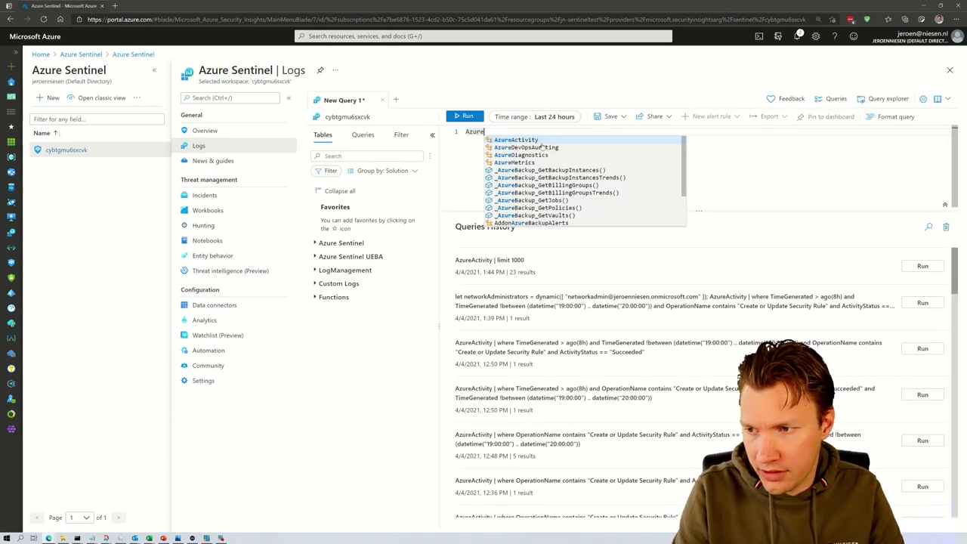
{"action": "key", "text": "Return"}
{"action": "type", "text": "| limi"}
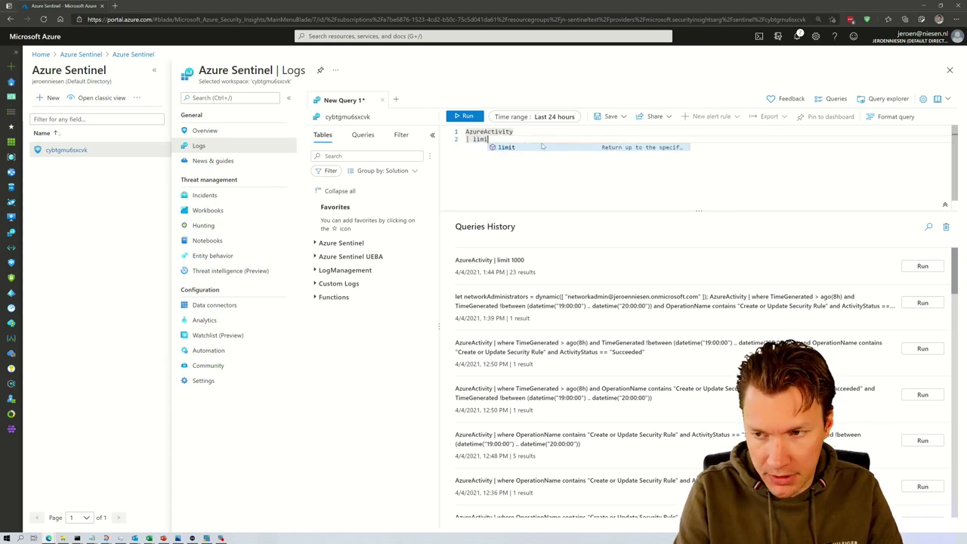
{"action": "type", "text": "t 100"}
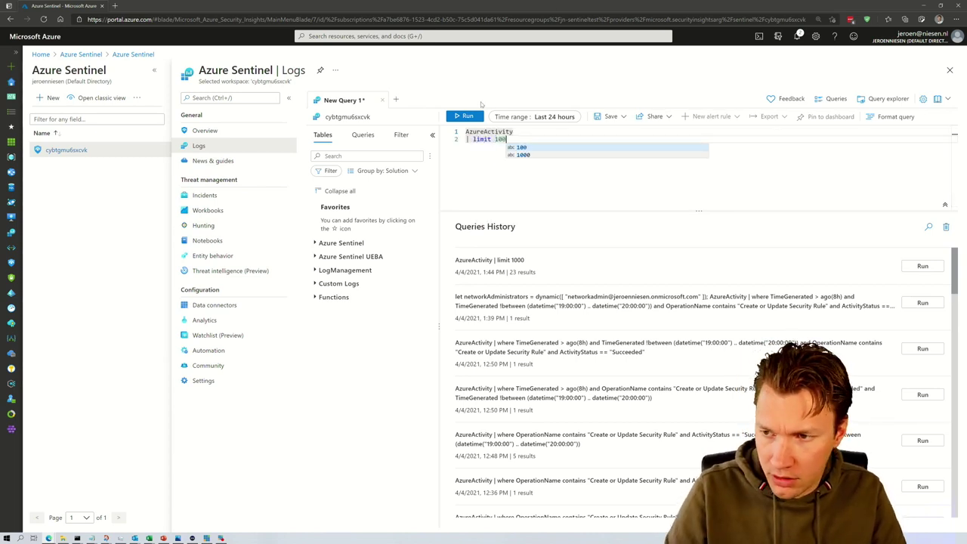
{"action": "left_click", "coordinate": [468, 117]}
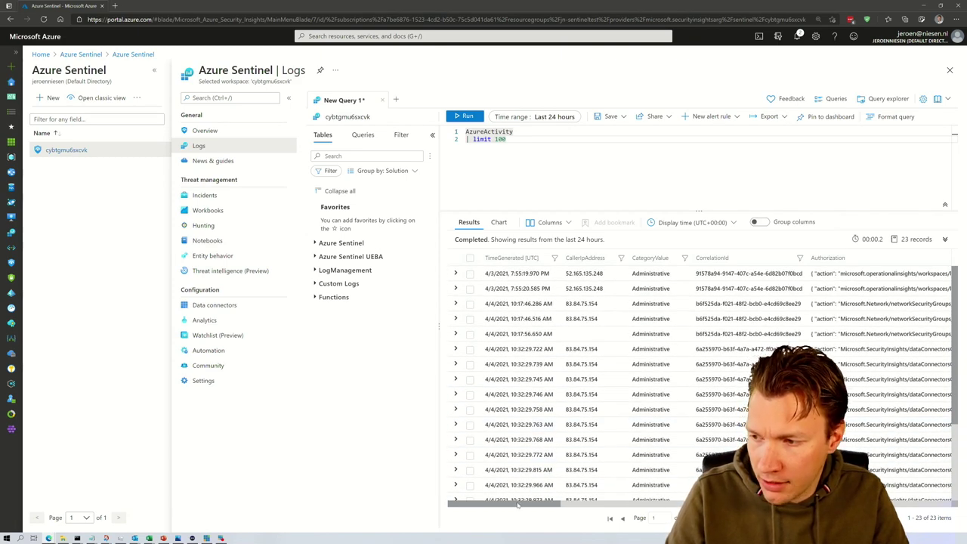
Examine the columns of the returned activity records, especially OperationName and TimeGenerated of the "Create or Update Security Rule" entry.
{"action": "left_click_drag", "start_coordinate": [518, 506], "coordinate": [642, 507]}
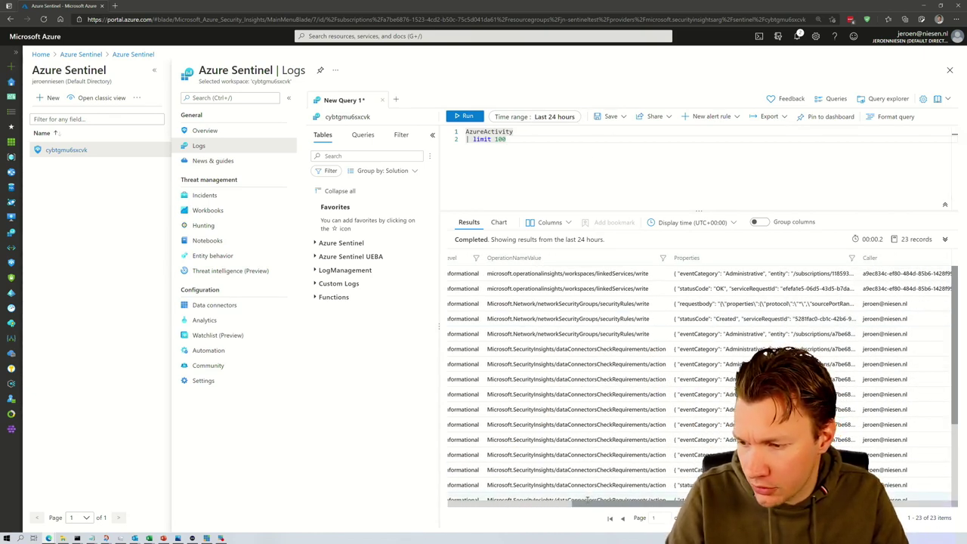
{"action": "left_click_drag", "start_coordinate": [574, 504], "coordinate": [495, 503]}
{"action": "scroll", "coordinate": [504, 389], "scroll_direction": "down", "scroll_amount": 3}
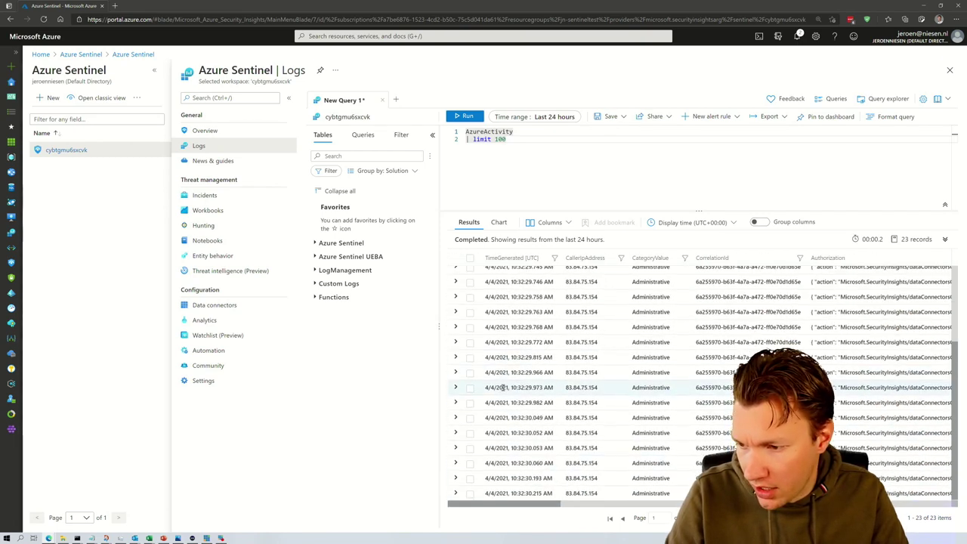
{"action": "scroll", "coordinate": [504, 389], "scroll_direction": "up", "scroll_amount": 3}
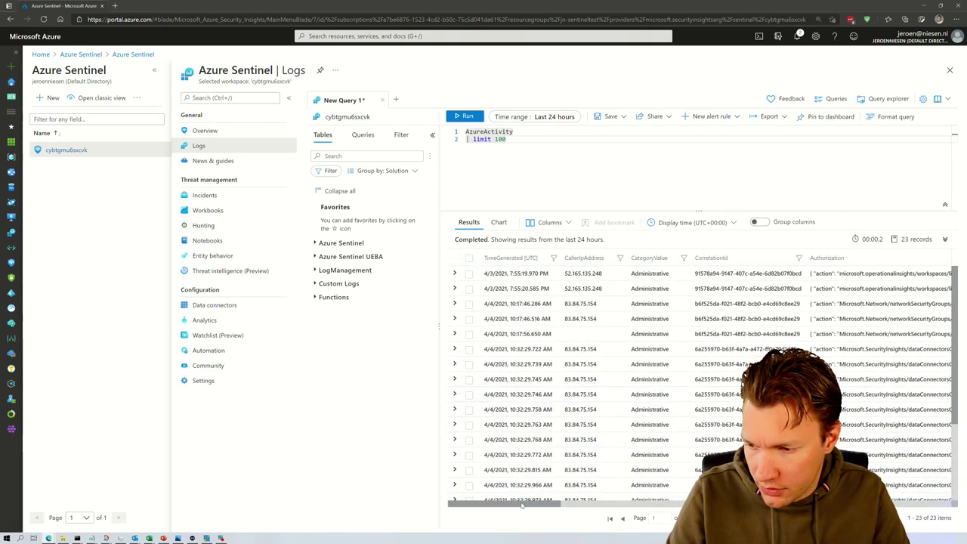
{"action": "scroll", "coordinate": [504, 389], "scroll_direction": "right", "scroll_amount": 5}
{"action": "scroll", "coordinate": [896, 489], "scroll_direction": "right", "scroll_amount": 10}
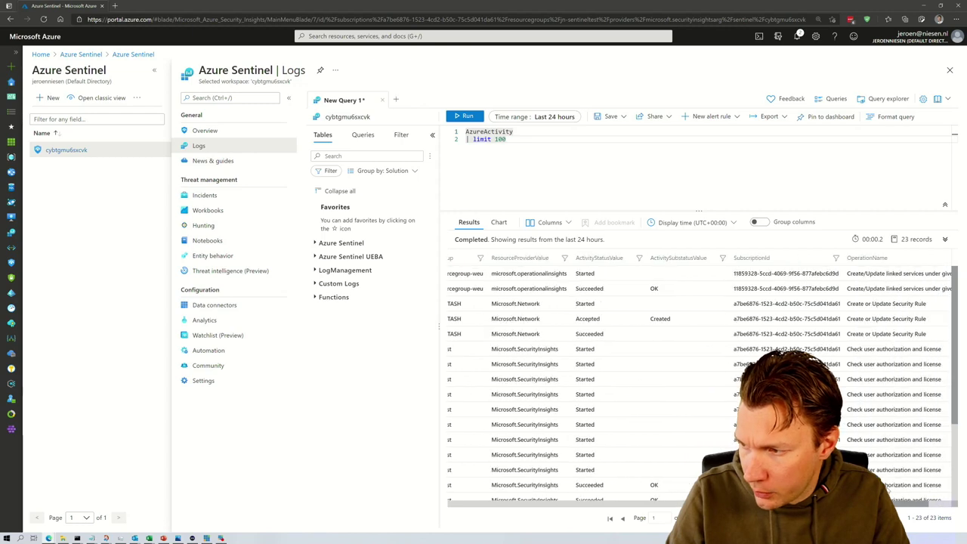
{"action": "scroll", "coordinate": [896, 489], "scroll_direction": "right", "scroll_amount": 2}
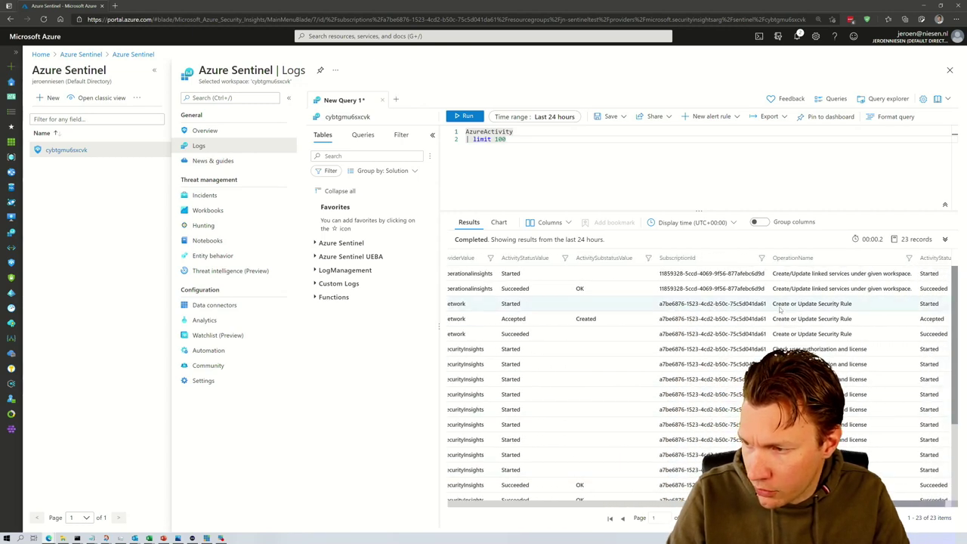
{"action": "left_click", "coordinate": [838, 305]}
{"action": "left_click_drag", "start_coordinate": [852, 305], "coordinate": [773, 304]}
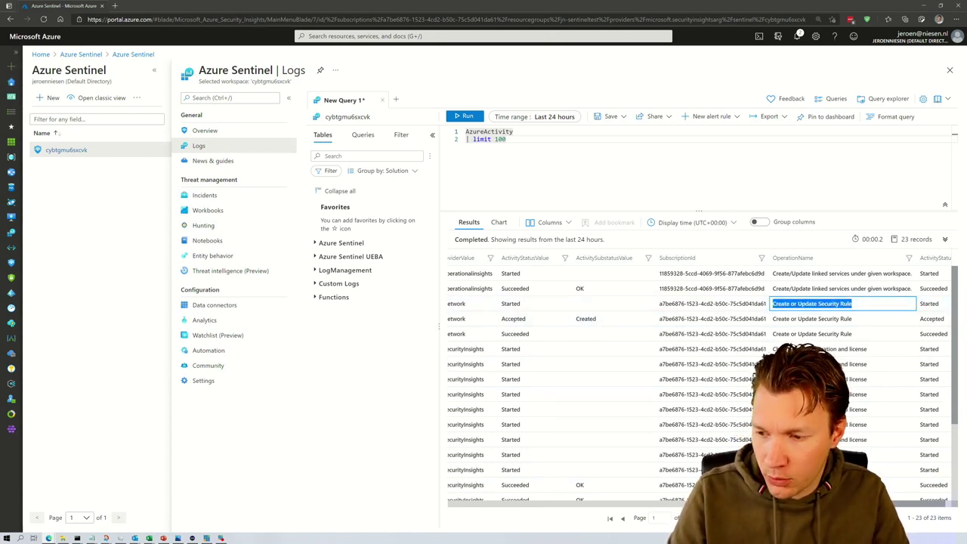
{"action": "scroll", "coordinate": [450, 487], "scroll_direction": "left", "scroll_amount": 10}
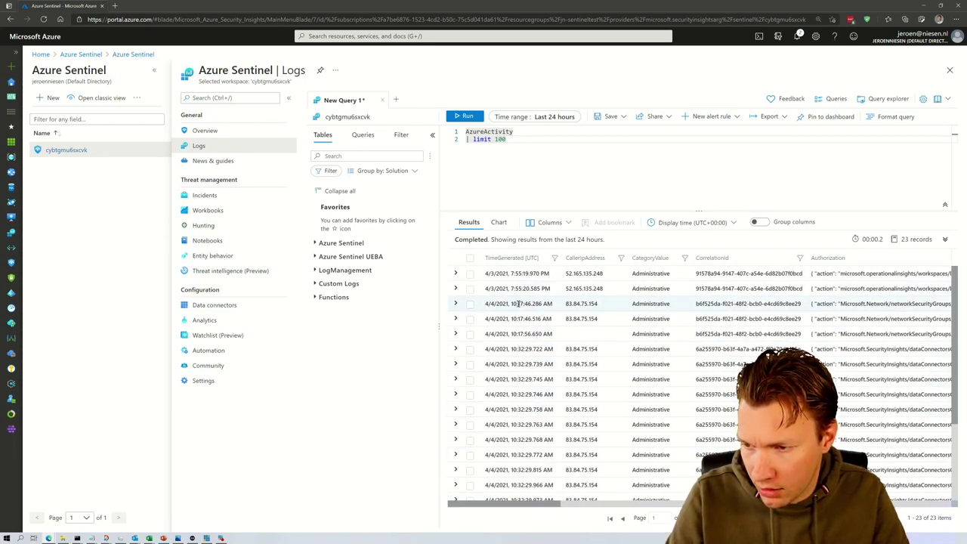
{"action": "left_click_drag", "start_coordinate": [513, 303], "coordinate": [539, 305]}
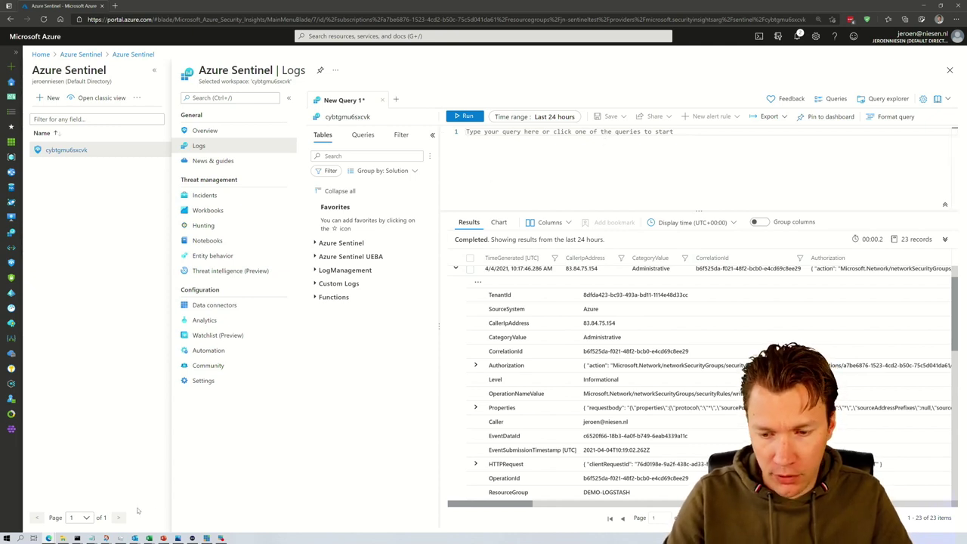
Switch to the PowerPoint Demo slide and review the scenario's maintenance window and network administrator account.
{"action": "left_click", "coordinate": [164, 538]}
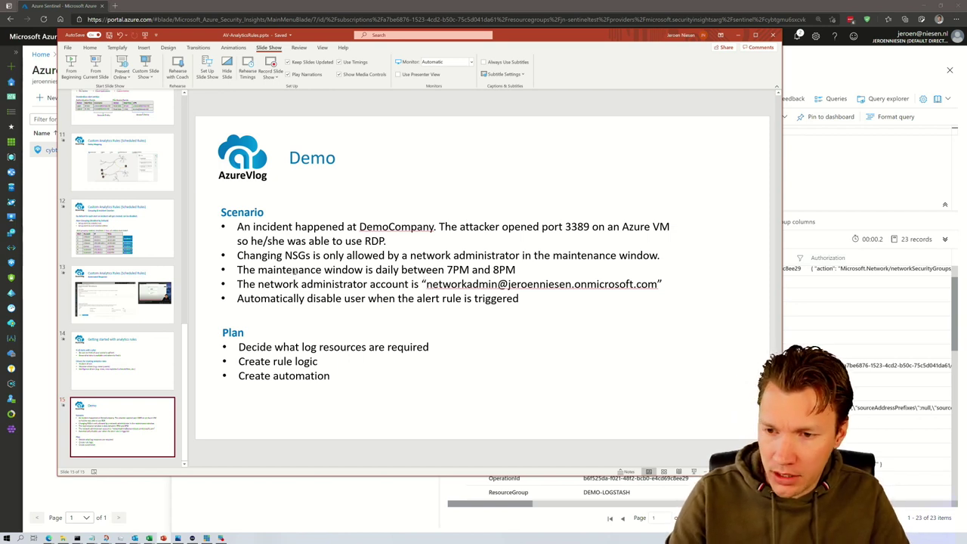
{"action": "left_click_drag", "start_coordinate": [258, 269], "coordinate": [517, 270]}
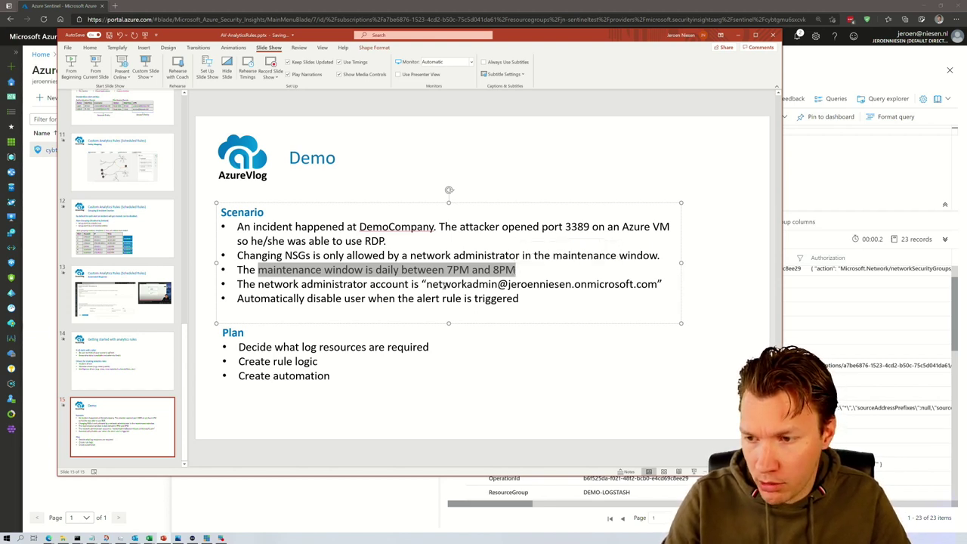
{"action": "left_click_drag", "start_coordinate": [421, 284], "coordinate": [658, 285]}
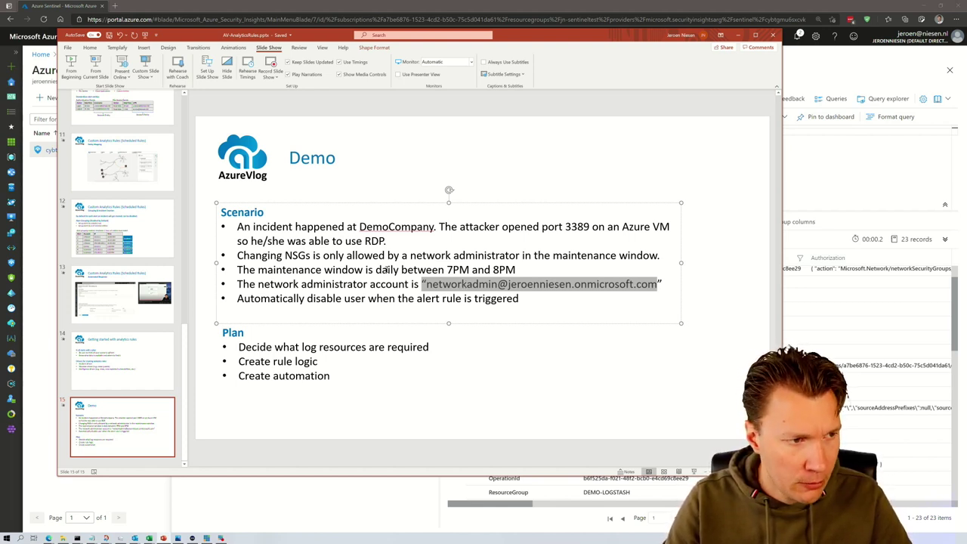
Switch to Azure Sentinel and write an AzureActivity query: TimeGenerated > ago(8h), !between 19:00:00 and 20:00:00, OperationName contains "Create or Update Security Rule", ActivityStatus == "Succeeded".
{"action": "key", "text": "alt+Tab"}
{"action": "left_click", "coordinate": [467, 133]}
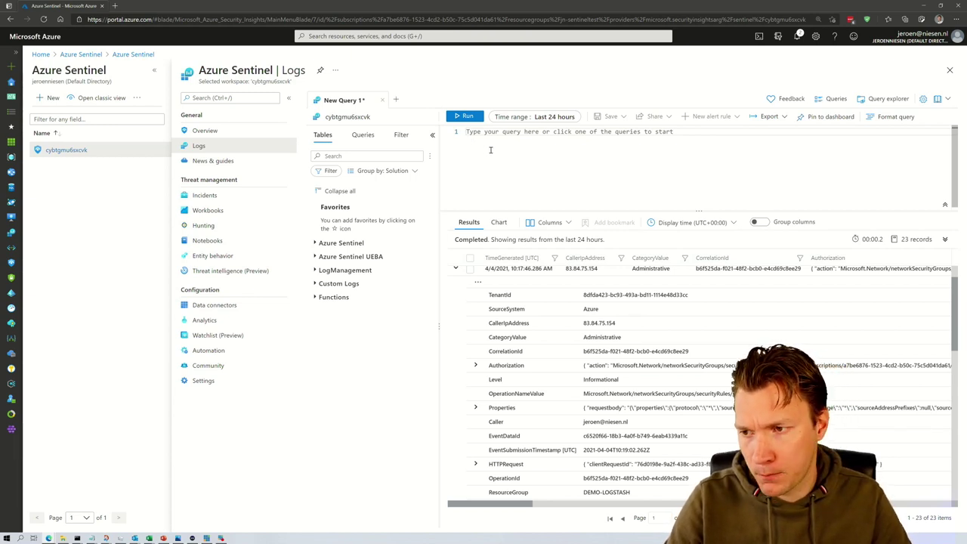
{"action": "type", "text": "AzureActivity | where TimeGenerated > ago(8h)     and TimeGenerated !between (datetime(\"19:00:00\") .. datetime(\"20:00:00\"))     and OperationName contains \"Create or Update Security Rule\"     and ActivityStatus == \"Succeeded\""}
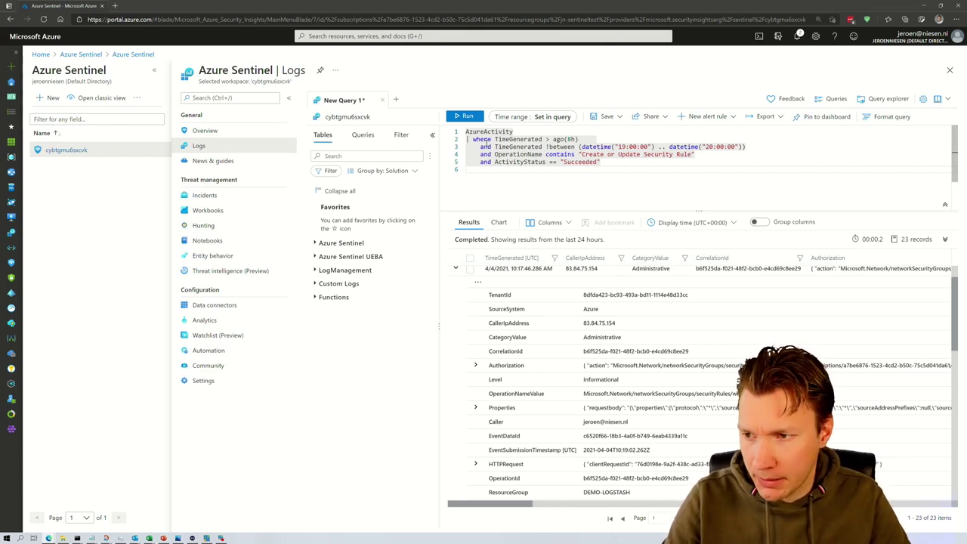
Review the query line by line: the table, the 8-hour limit, the excluded time window, the operation name and the activity status.
{"action": "double_click", "coordinate": [487, 133]}
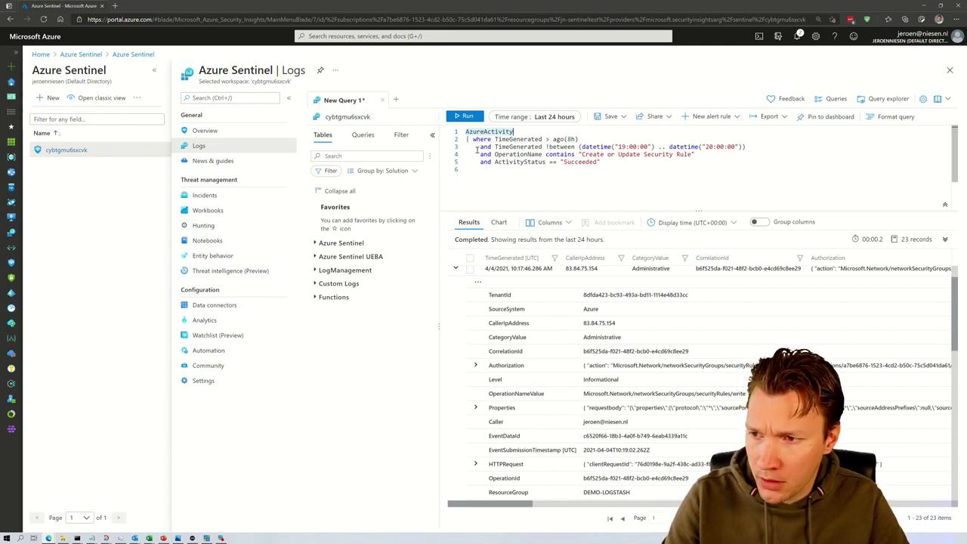
{"action": "right_click", "coordinate": [490, 137]}
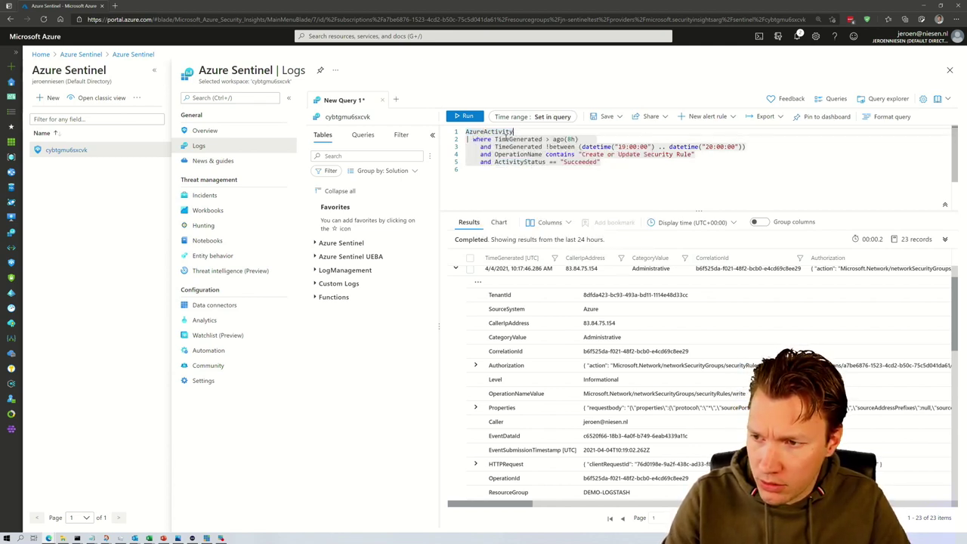
{"action": "key", "text": "Escape"}
{"action": "left_click_drag", "start_coordinate": [473, 139], "coordinate": [583, 139]}
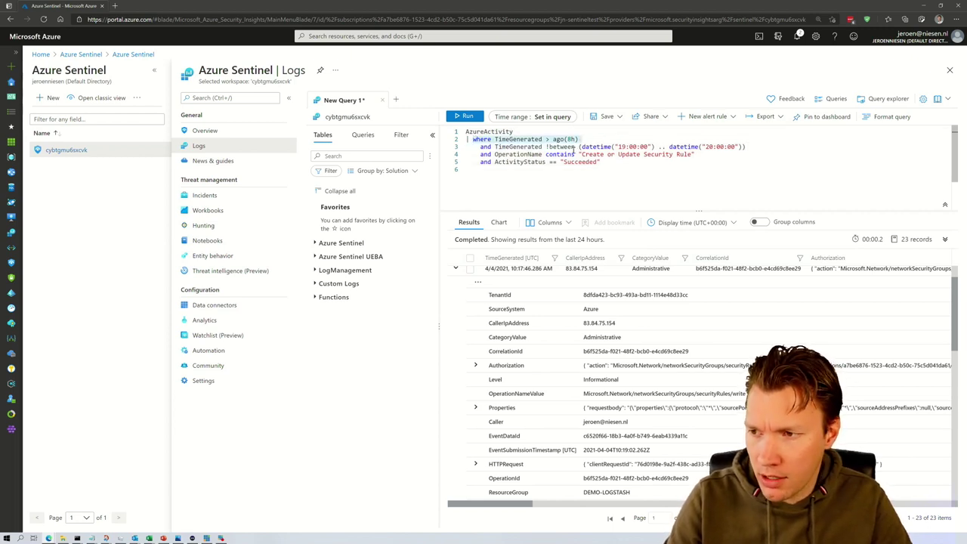
{"action": "left_click", "coordinate": [563, 153]}
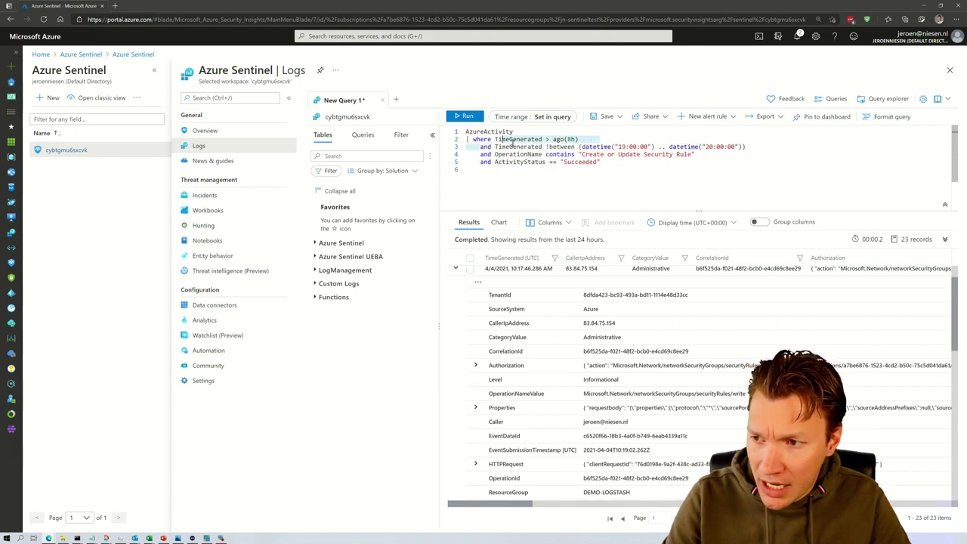
{"action": "left_click", "coordinate": [520, 147]}
{"action": "left_click_drag", "start_coordinate": [577, 146], "coordinate": [746, 147]}
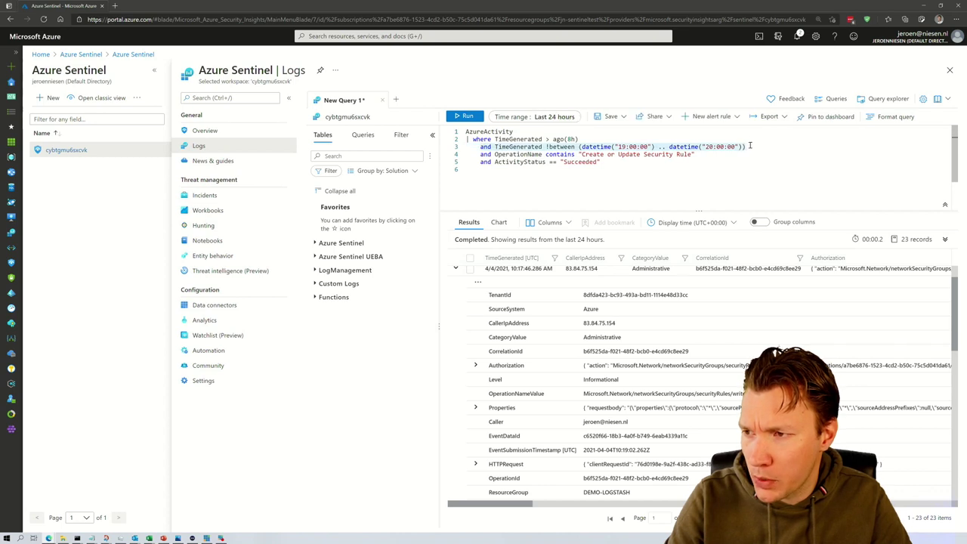
{"action": "left_click", "coordinate": [614, 147]}
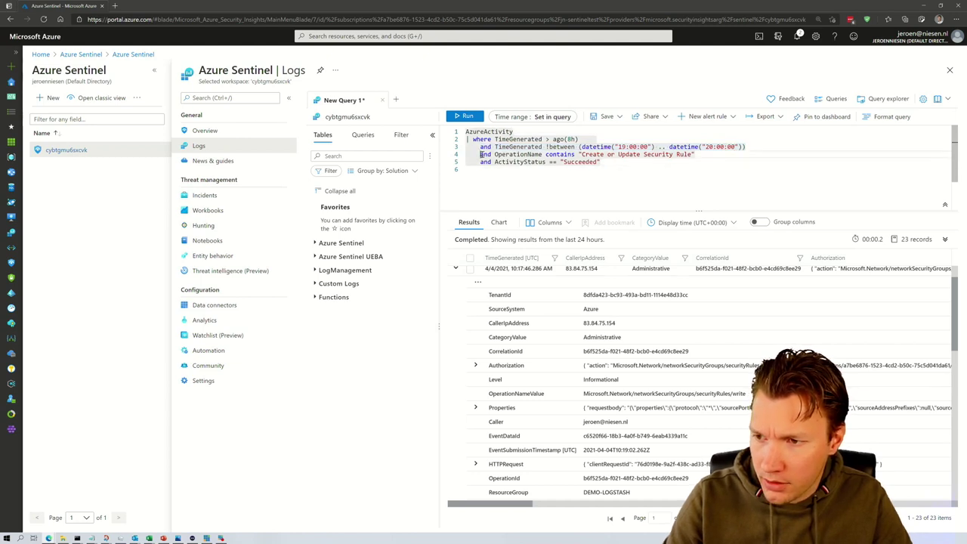
{"action": "left_click_drag", "start_coordinate": [481, 154], "coordinate": [696, 154]}
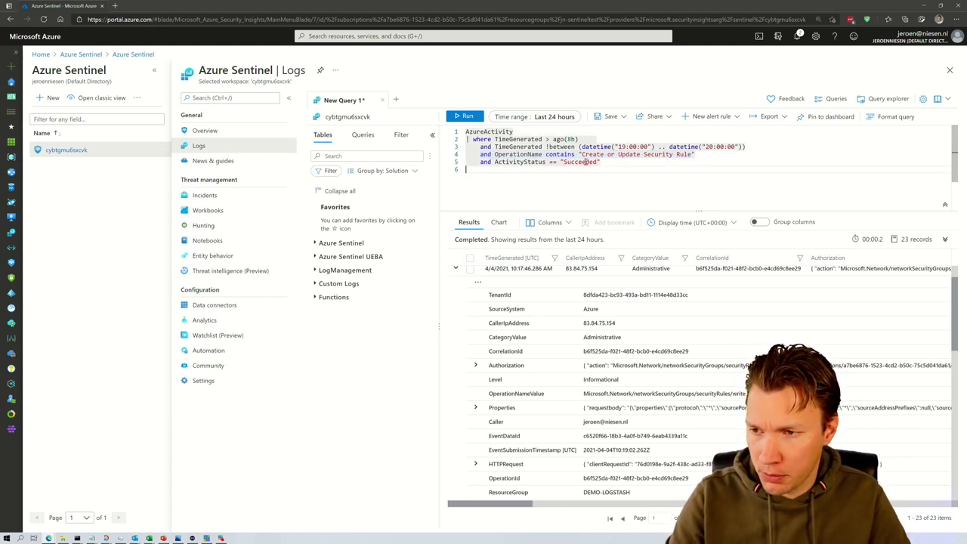
{"action": "key", "text": "ctrl+a"}
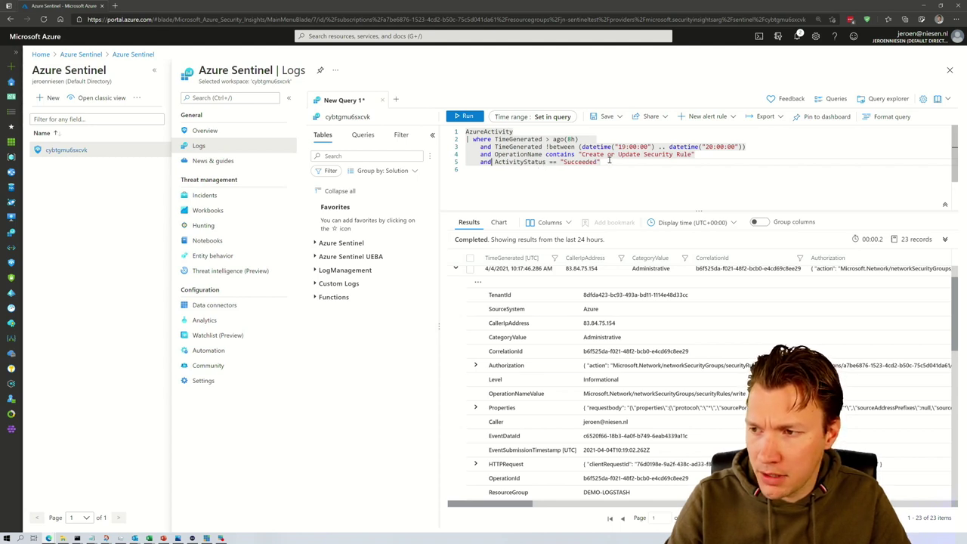
Run the security rule query and check the operation name and status columns of its results.
{"action": "left_click", "coordinate": [467, 118]}
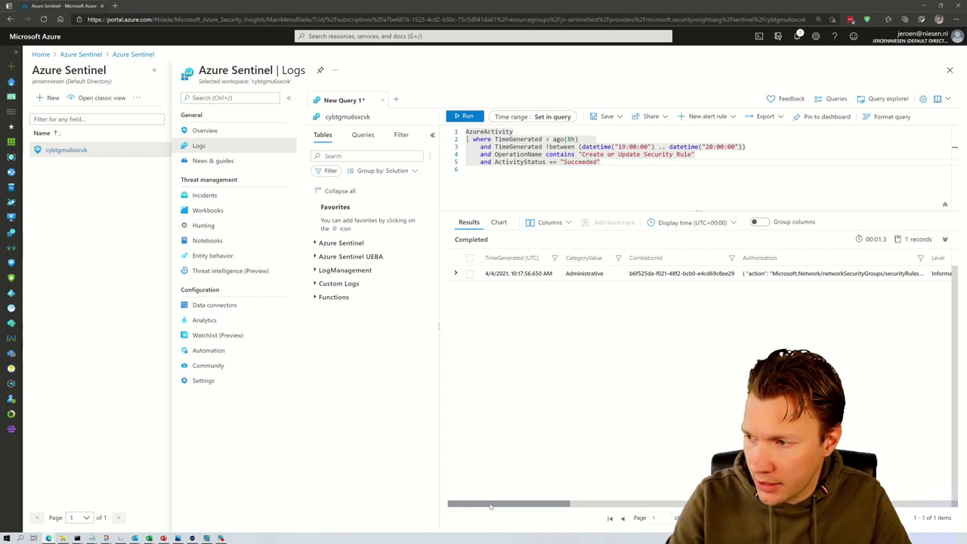
{"action": "left_click_drag", "start_coordinate": [491, 506], "coordinate": [937, 505]}
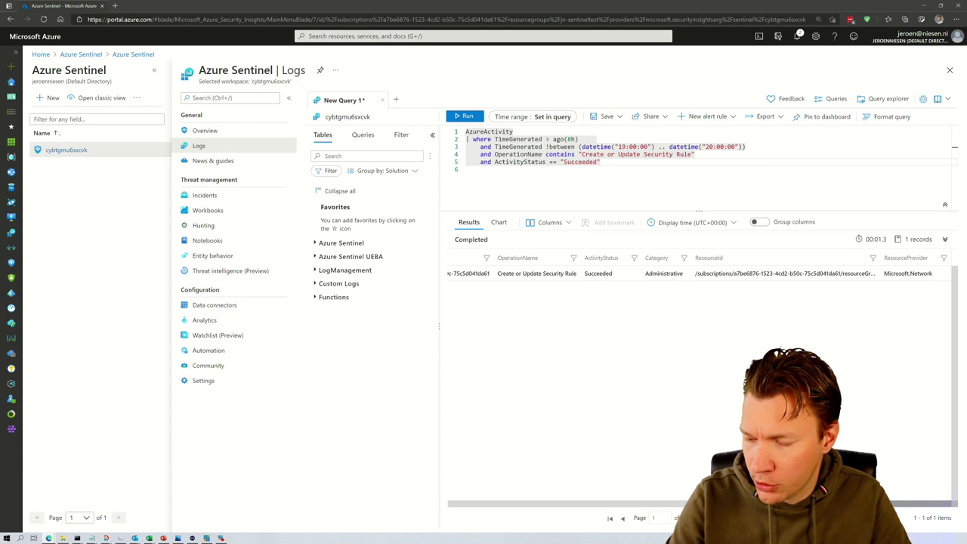
{"action": "left_click_drag", "start_coordinate": [869, 505], "coordinate": [488, 505]}
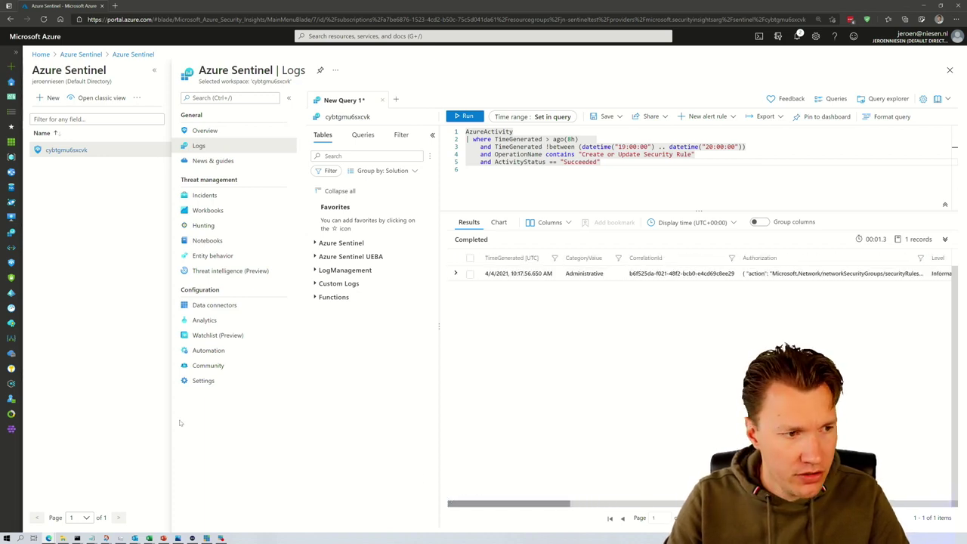
Replace the query with an AzureActivity one defining networkAdministrators: TimeGenerated > ago(8h), between 19:00:00 and 20:00:00, ActivityStatus == "Succeeded", Caller !in (networkAdministrators).
{"action": "left_click_drag", "start_coordinate": [665, 166], "coordinate": [527, 139]}
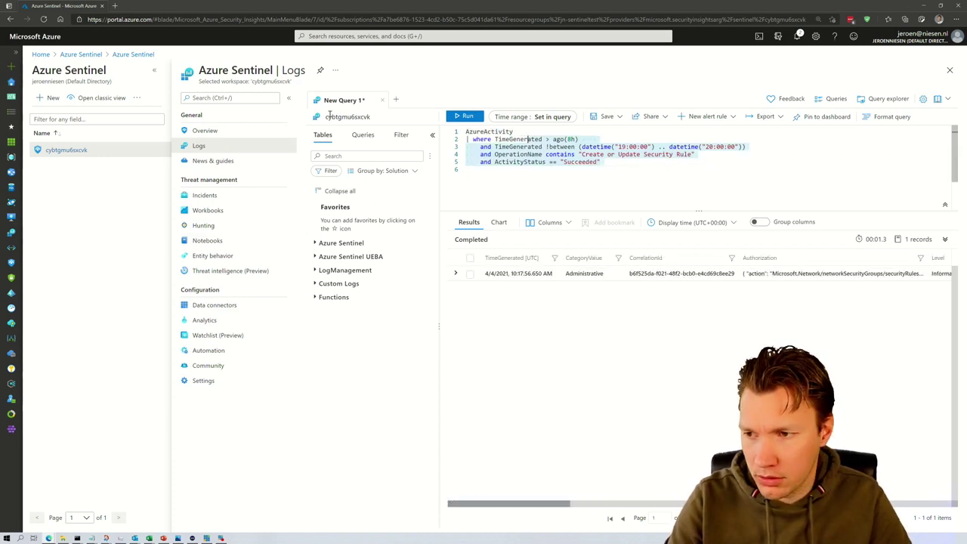
{"action": "key", "text": "ctrl+a"}
{"action": "key", "text": "Delete"}
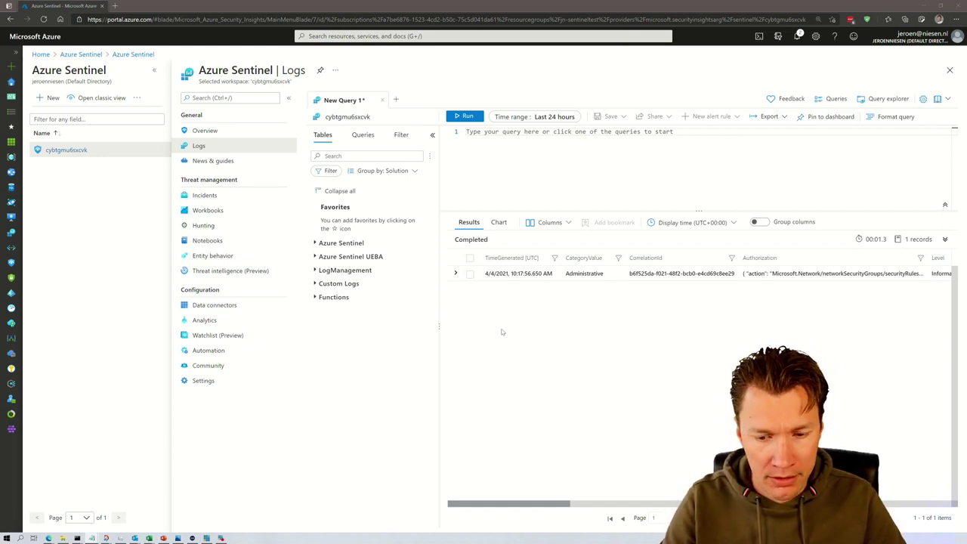
{"action": "left_click", "coordinate": [543, 162]}
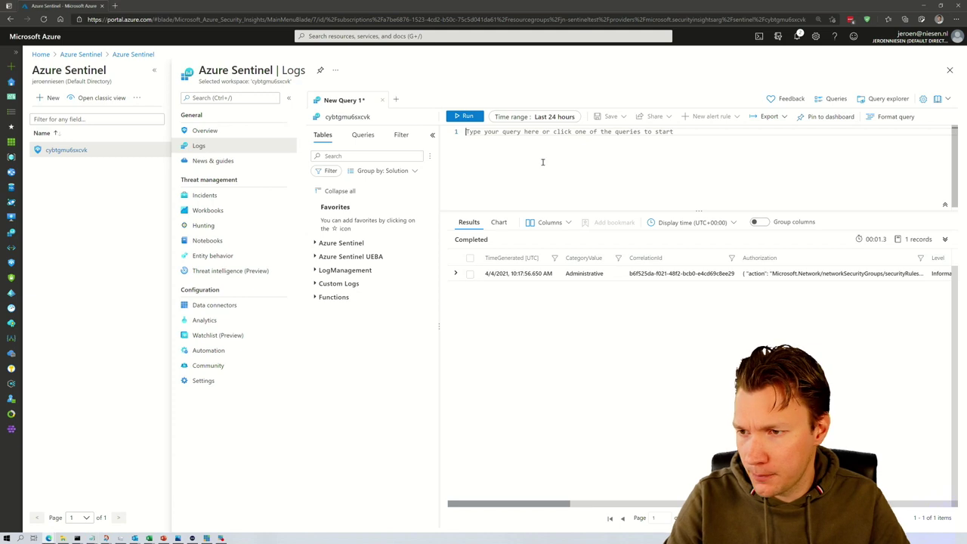
{"action": "key", "text": "ctrl+v"}
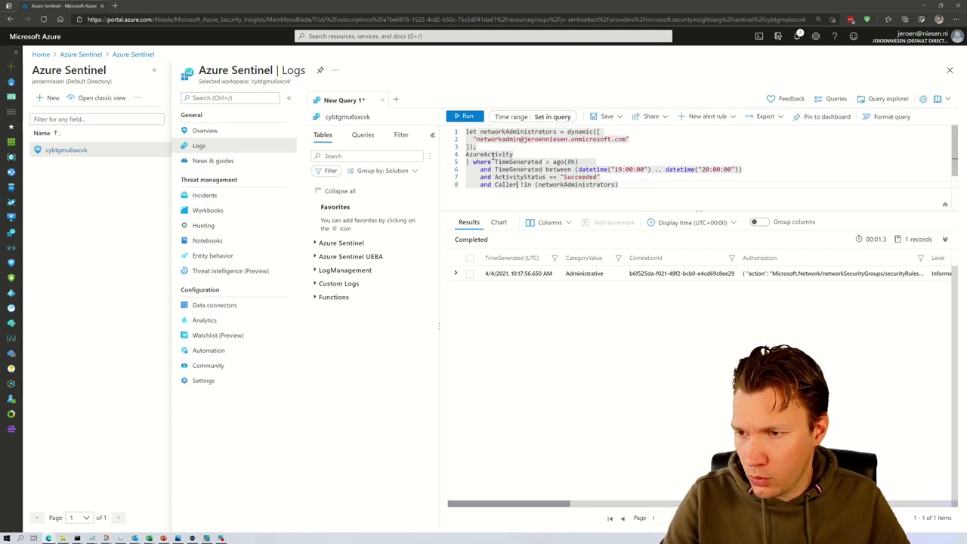
{"action": "left_click", "coordinate": [484, 147]}
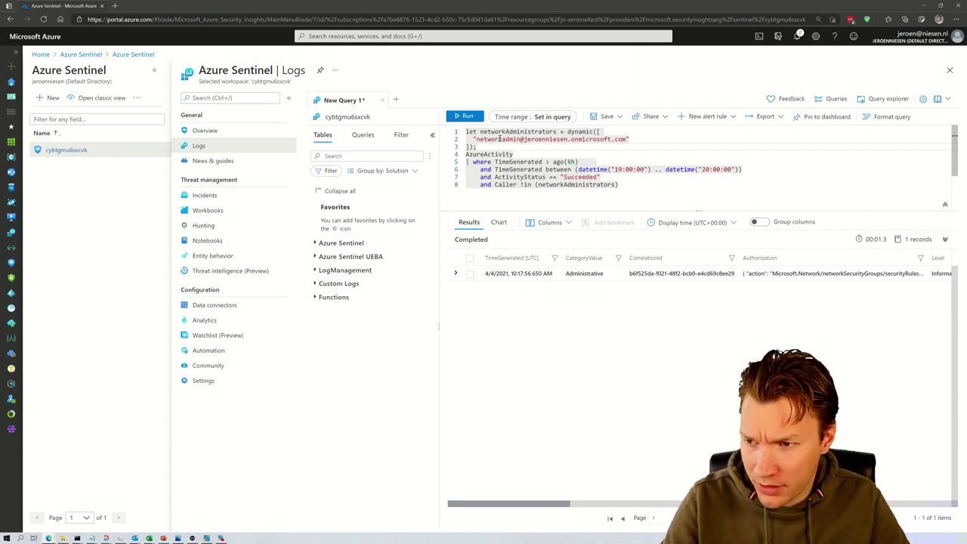
{"action": "left_click_drag", "start_coordinate": [475, 139], "coordinate": [625, 139]}
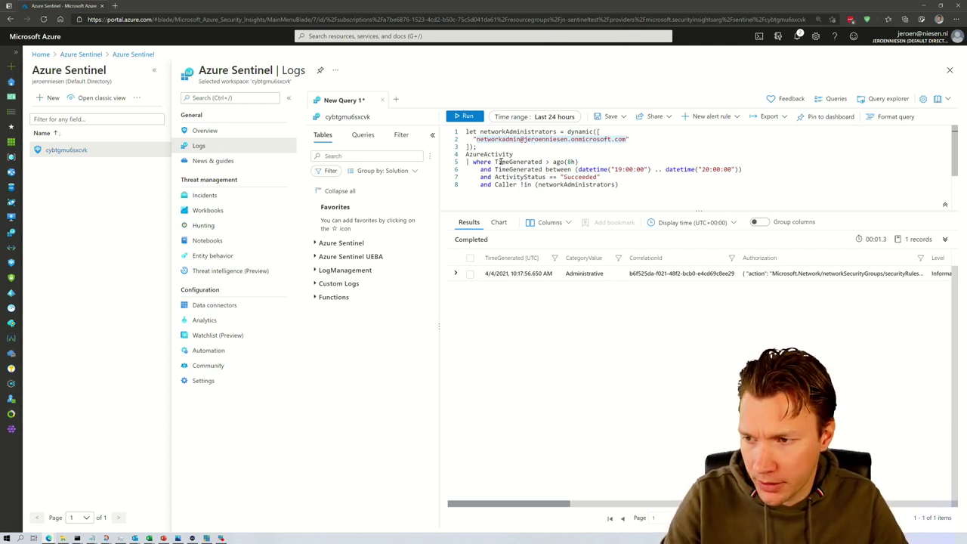
Review the network administrator query line by line, covering the time limits, activity status and Caller exclusion, and run it.
{"action": "key", "text": "ctrl+a"}
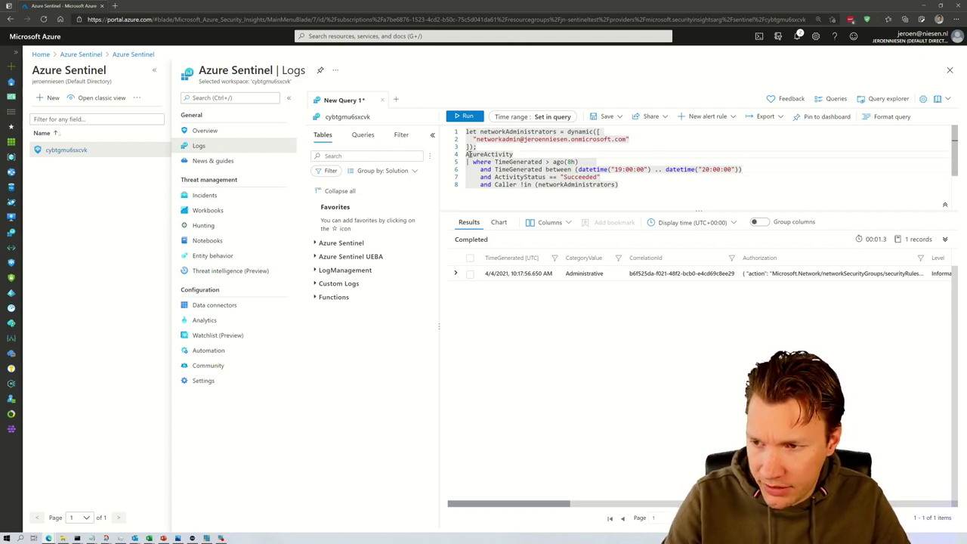
{"action": "double_click", "coordinate": [484, 155]}
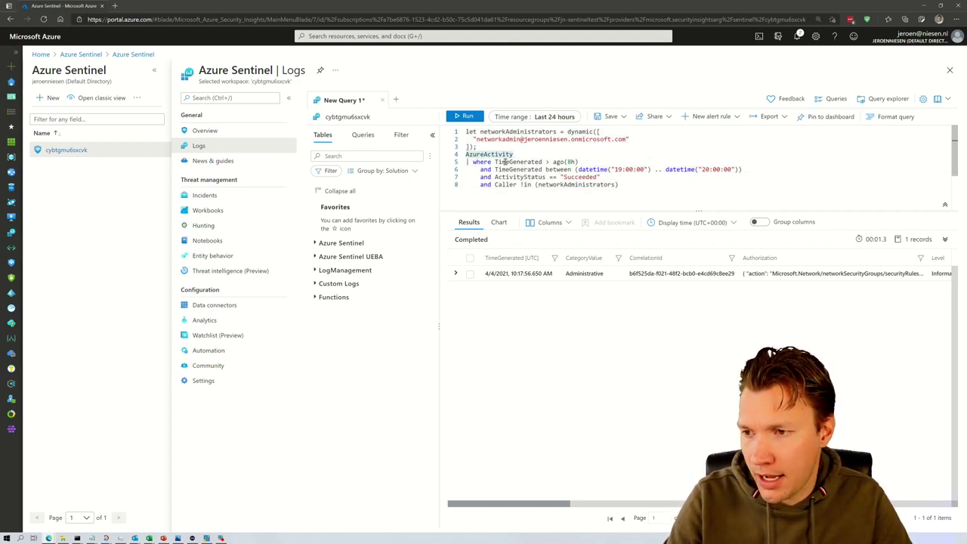
{"action": "left_click_drag", "start_coordinate": [580, 162], "coordinate": [456, 162]}
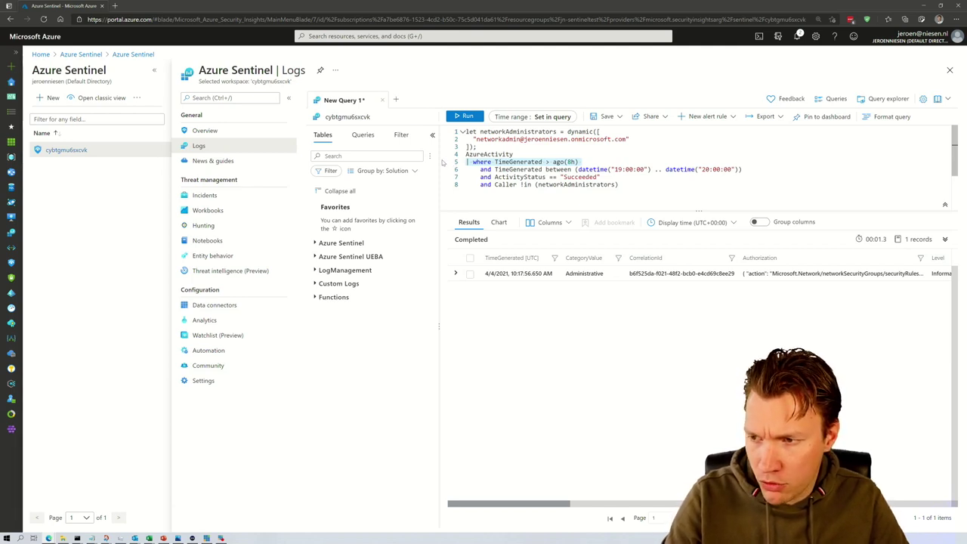
{"action": "left_click", "coordinate": [496, 161]}
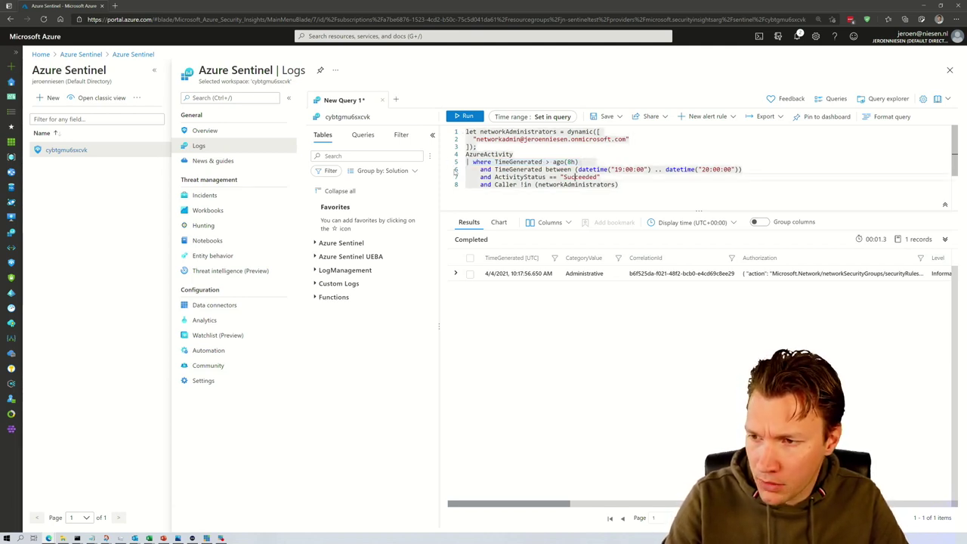
{"action": "left_click_drag", "start_coordinate": [481, 169], "coordinate": [735, 172]}
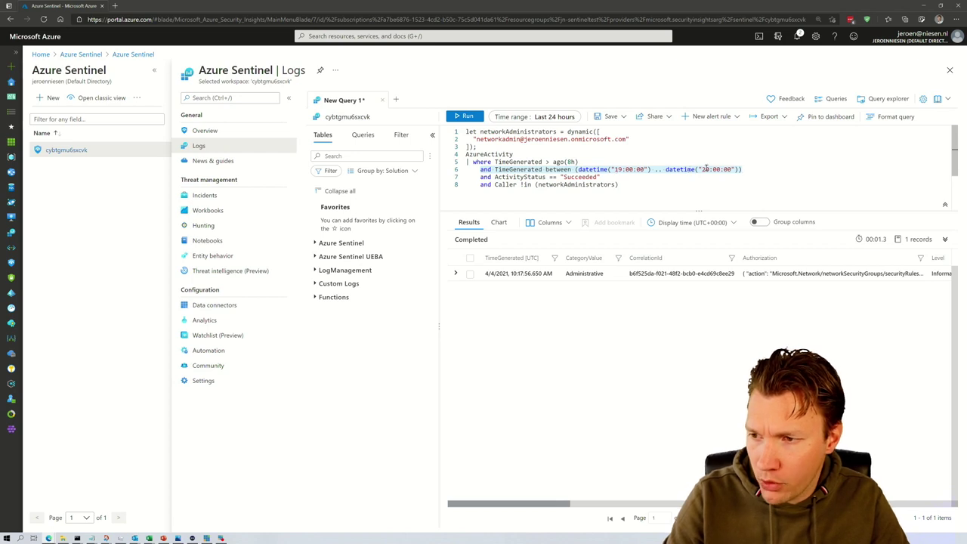
{"action": "left_click", "coordinate": [485, 177]}
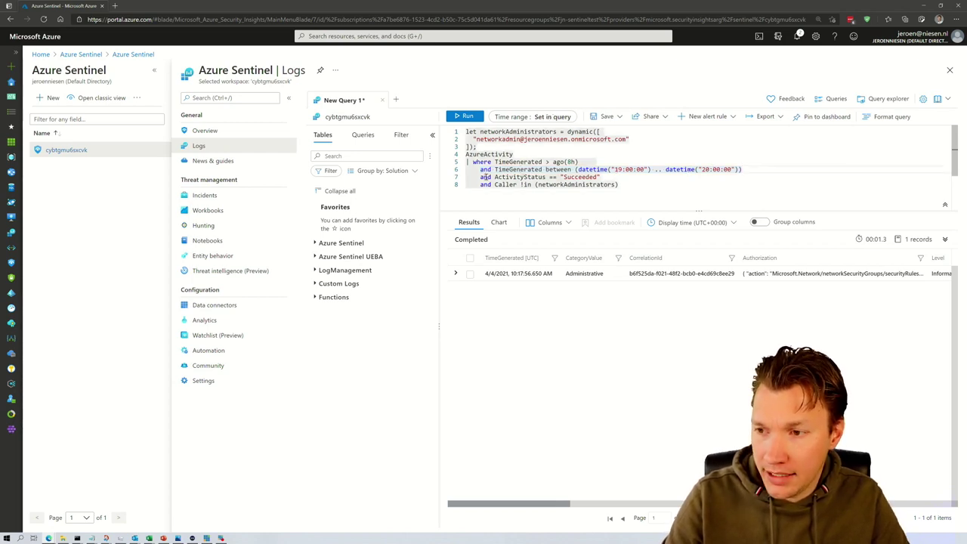
{"action": "left_click_drag", "start_coordinate": [481, 177], "coordinate": [601, 177]}
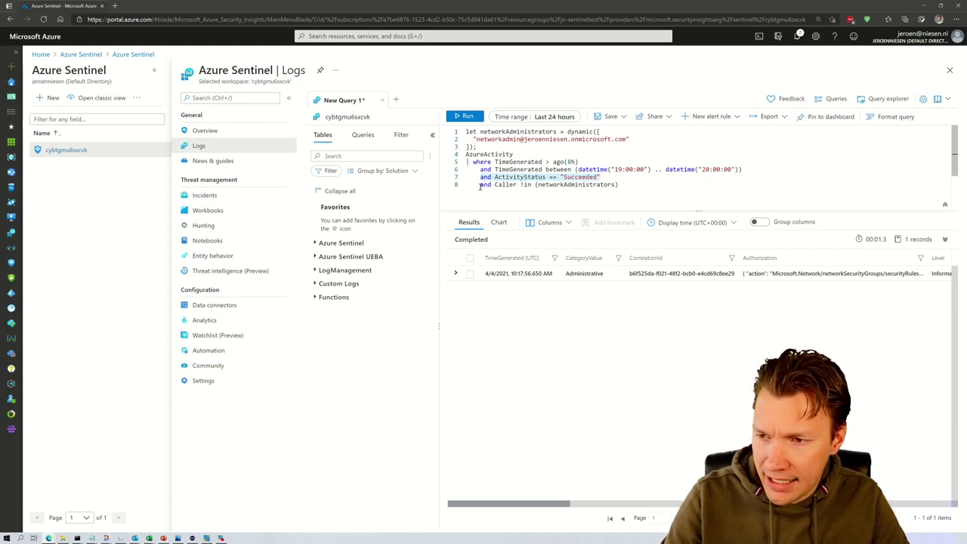
{"action": "left_click_drag", "start_coordinate": [480, 184], "coordinate": [620, 184]}
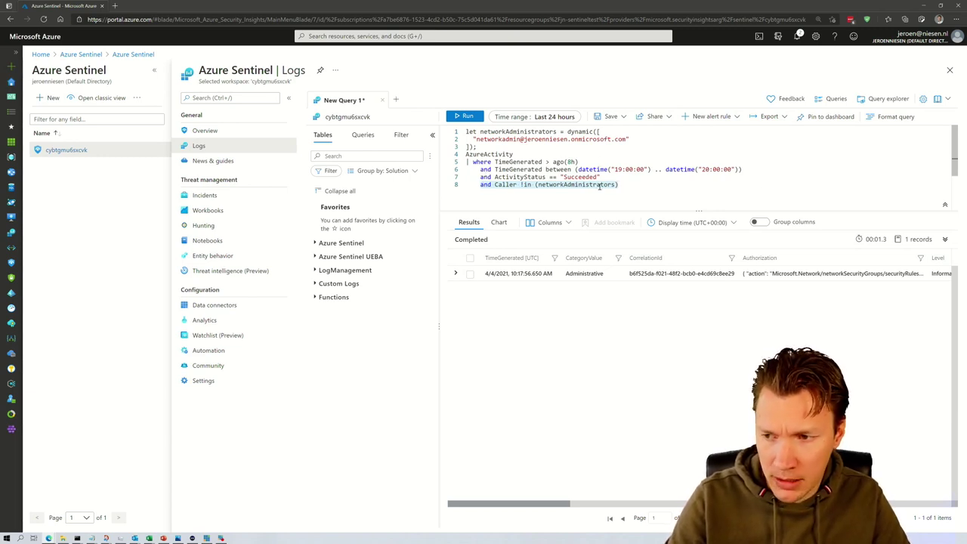
{"action": "left_click", "coordinate": [477, 156]}
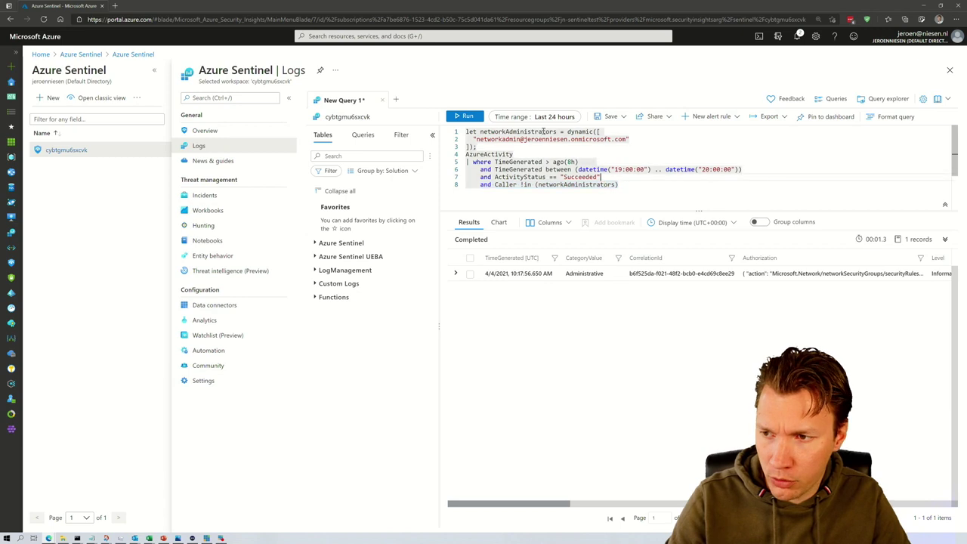
{"action": "key", "text": "shift+Return"}
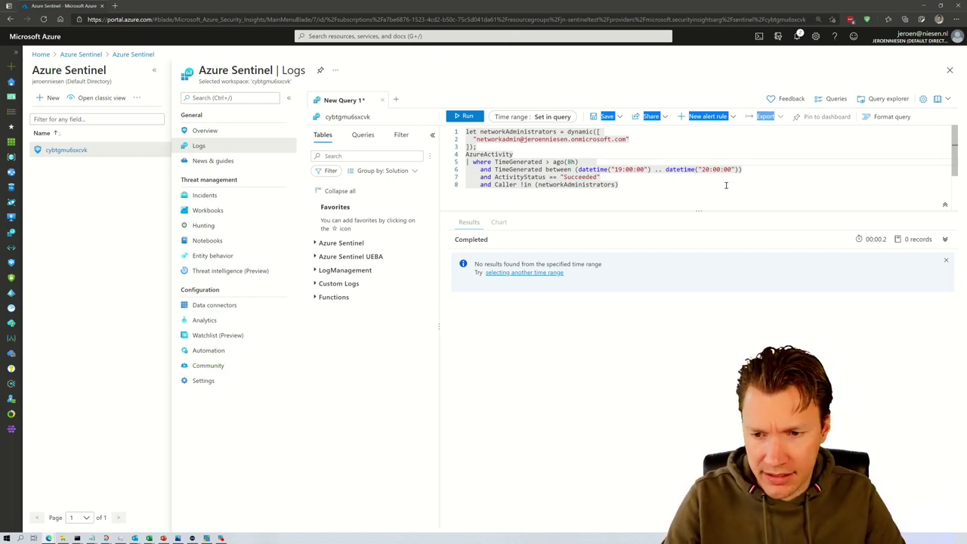
Leave the logs, discarding the unsaved query edits, and start a new scheduled query rule in Analytics.
{"action": "left_click", "coordinate": [216, 327]}
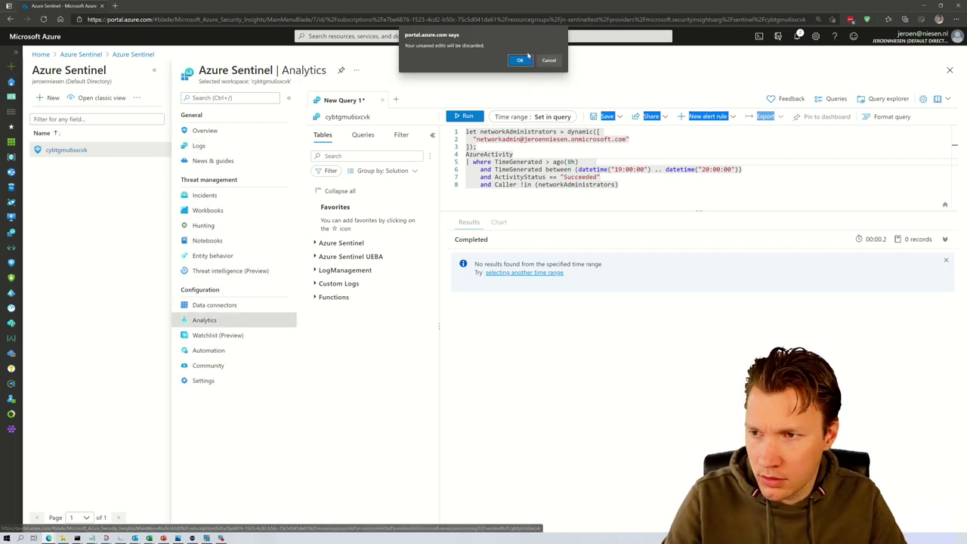
{"action": "left_click", "coordinate": [522, 60]}
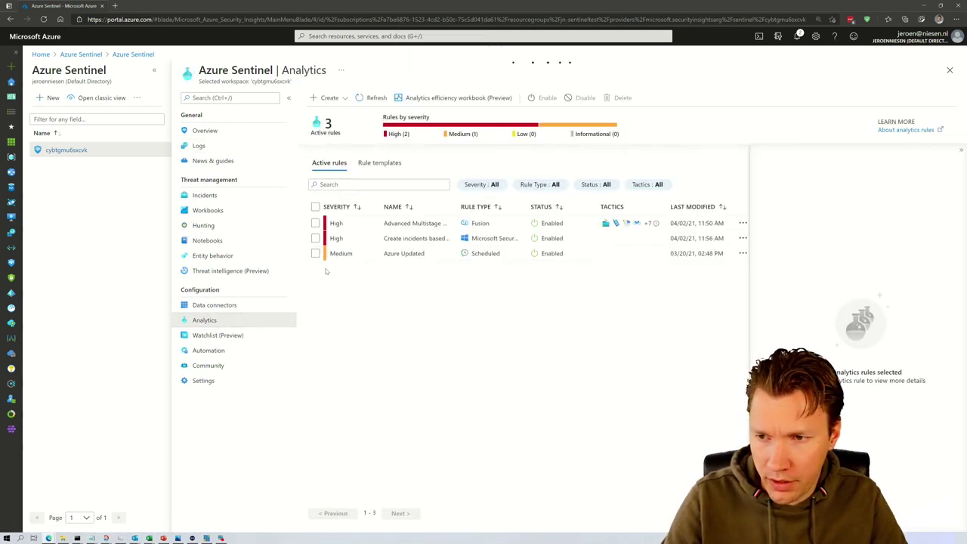
{"action": "left_click", "coordinate": [337, 102]}
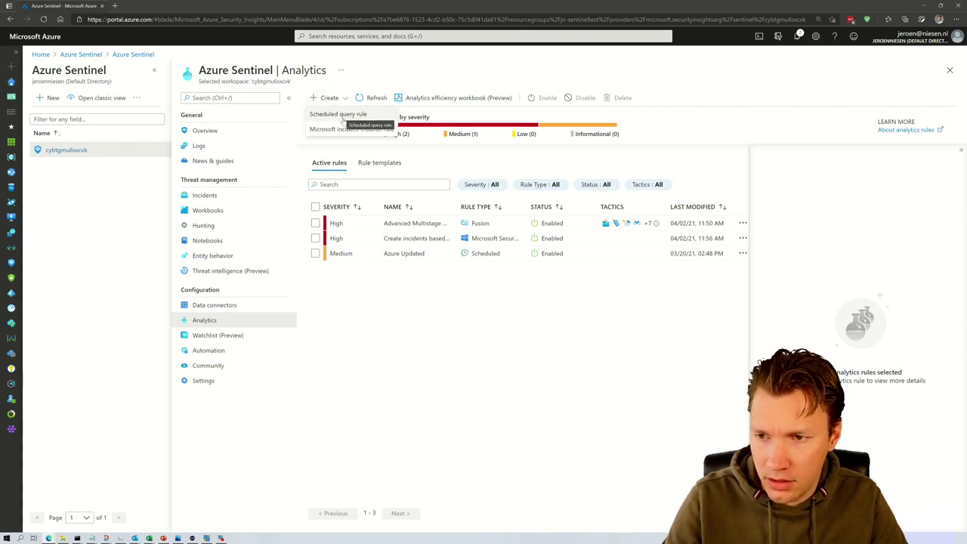
{"action": "left_click", "coordinate": [343, 118]}
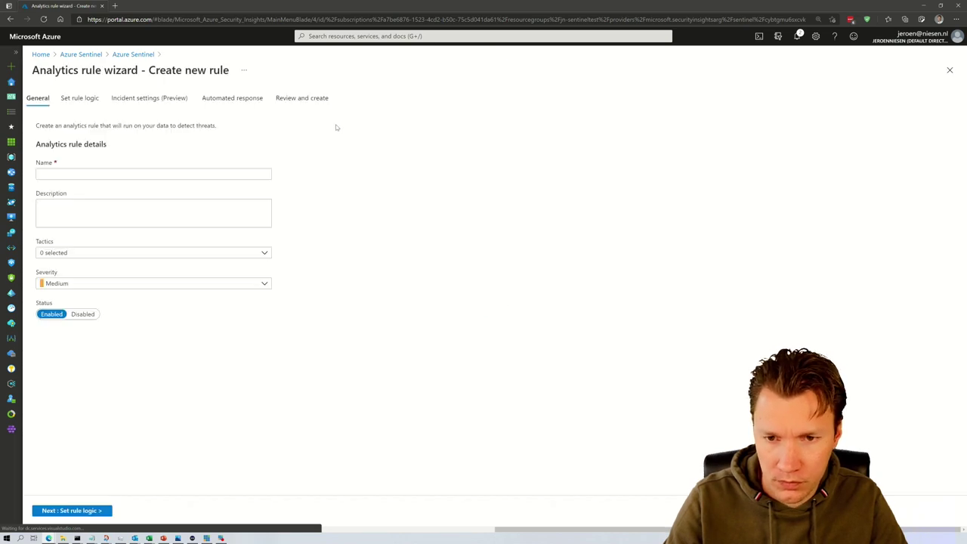
Name the analytics rule "Illigal network security group deployment (outside maintenance window)".
{"action": "left_click", "coordinate": [41, 173]}
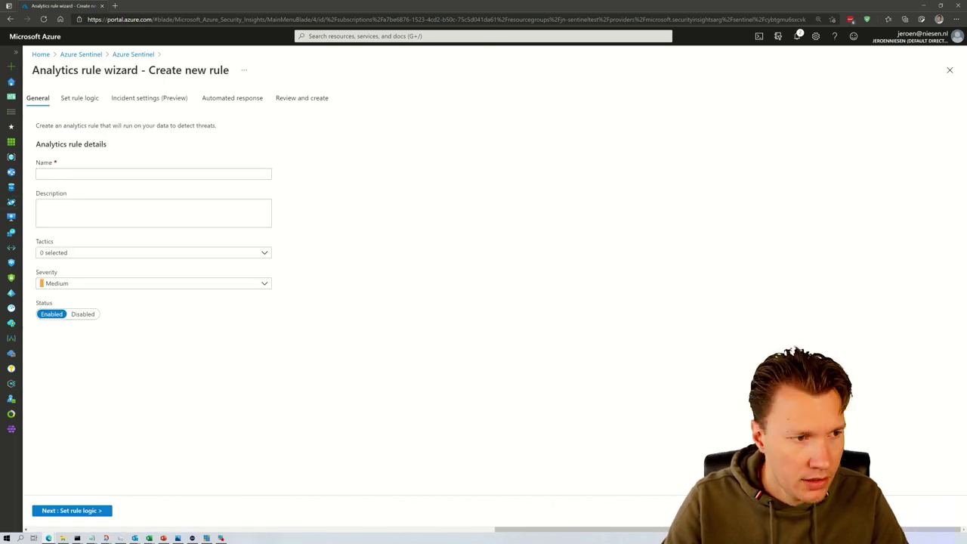
{"action": "left_click", "coordinate": [95, 174]}
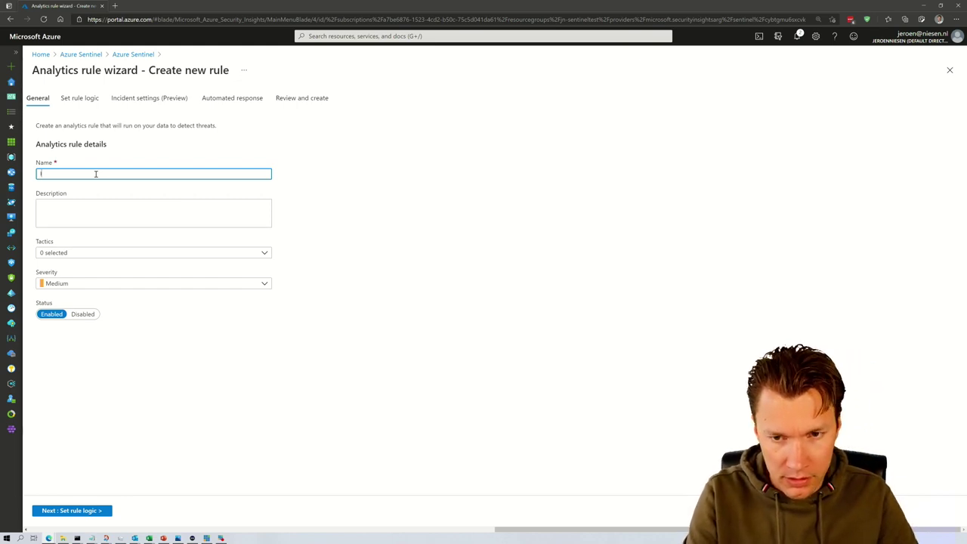
{"action": "type", "text": "llll"}
{"action": "type", "text": "gal"}
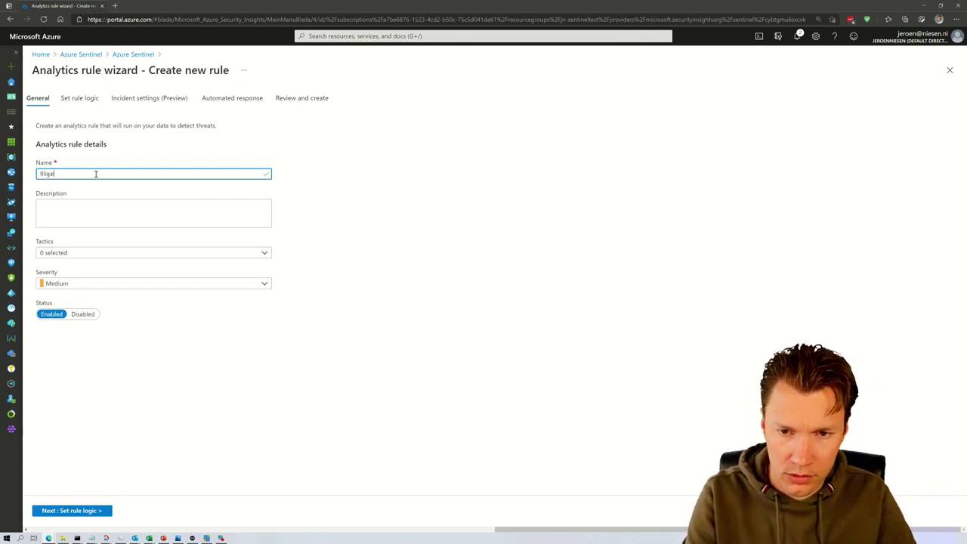
{"action": "type", "text": " network security groupo"}
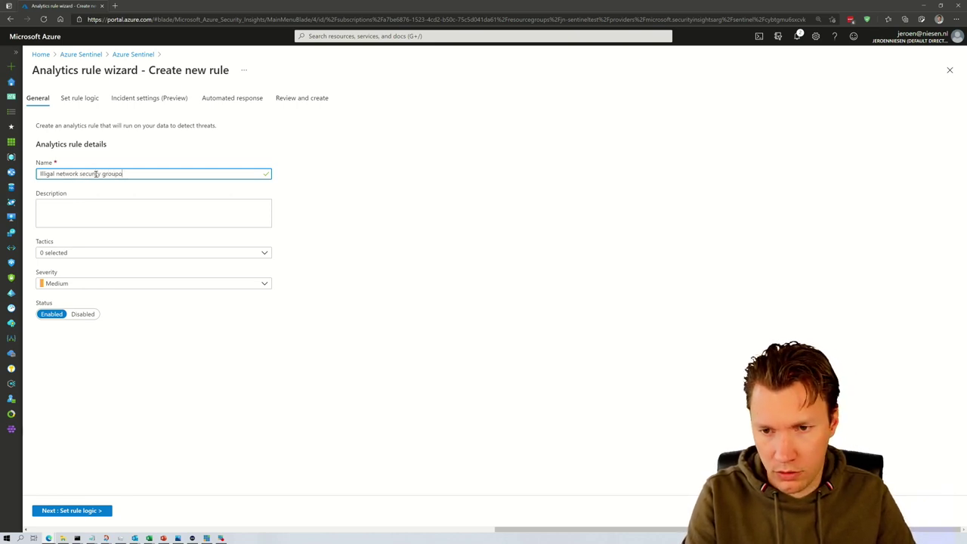
{"action": "key", "text": "BackSpace"}
{"action": "type", "text": " deployment"}
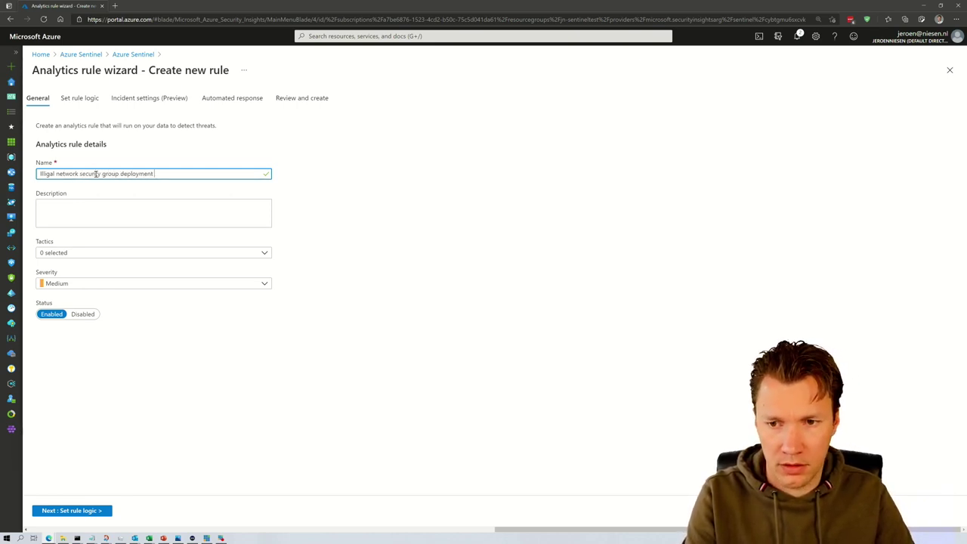
{"action": "type", "text": " ("}
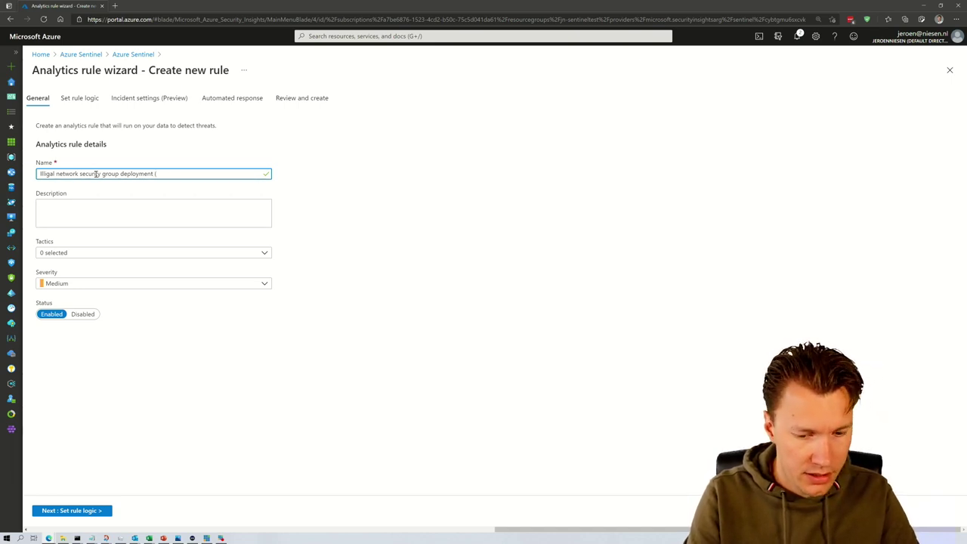
{"action": "type", "text": "outside"}
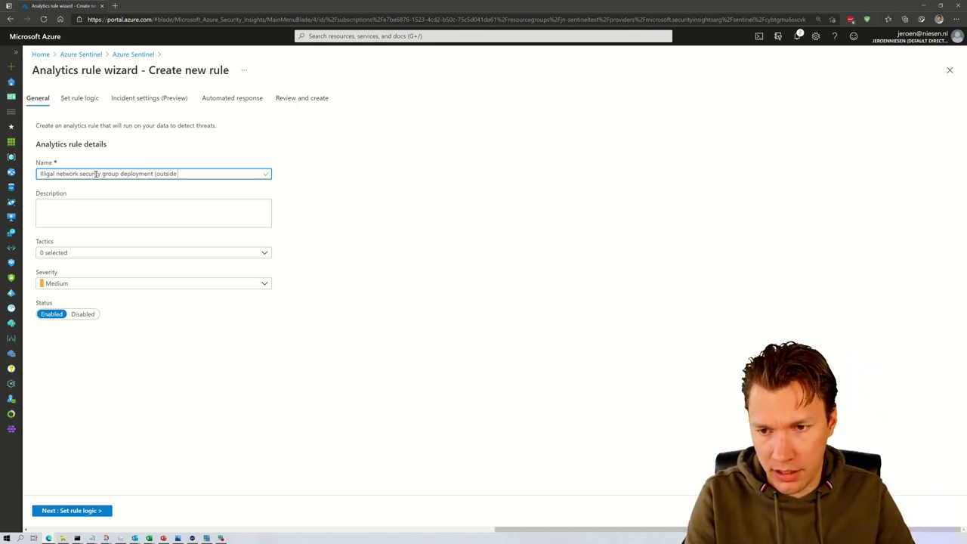
{"action": "type", "text": " maintena"}
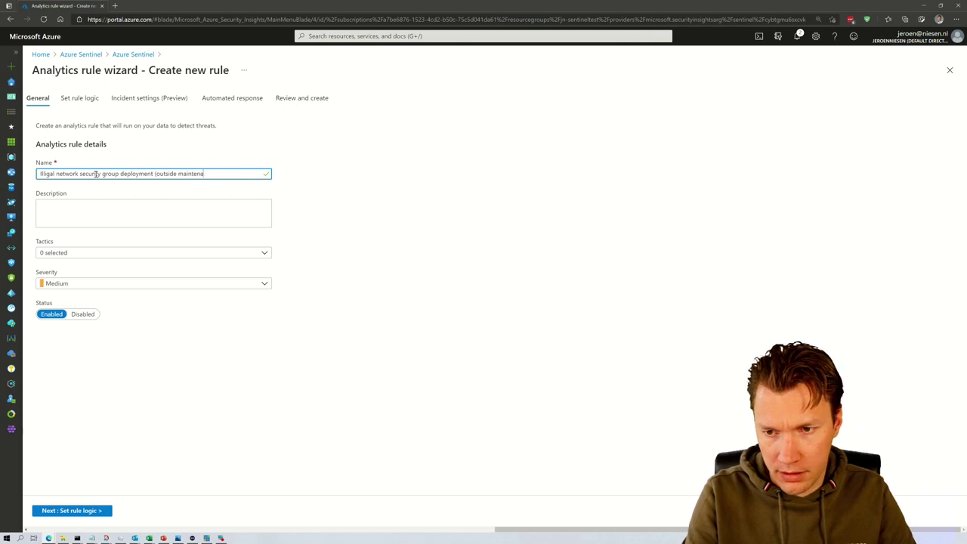
{"action": "type", "text": "nce window)"}
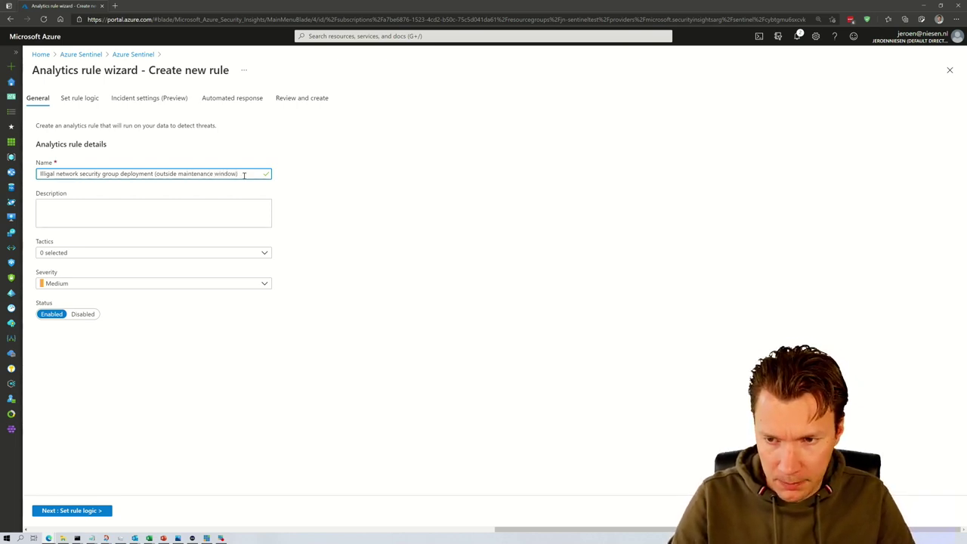
Assign the Persistence tactic to the rule and continue to the rule logic.
{"action": "left_click", "coordinate": [168, 213]}
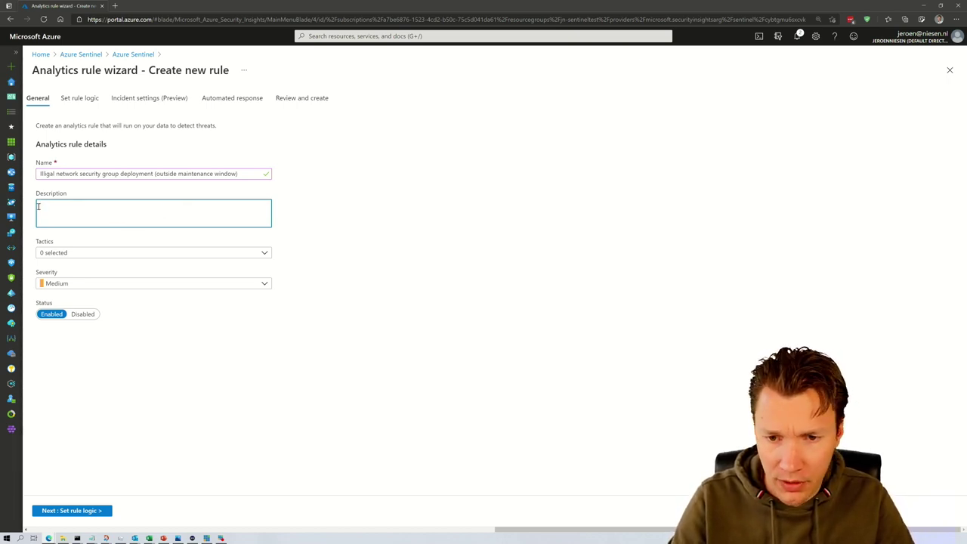
{"action": "left_click", "coordinate": [99, 252]}
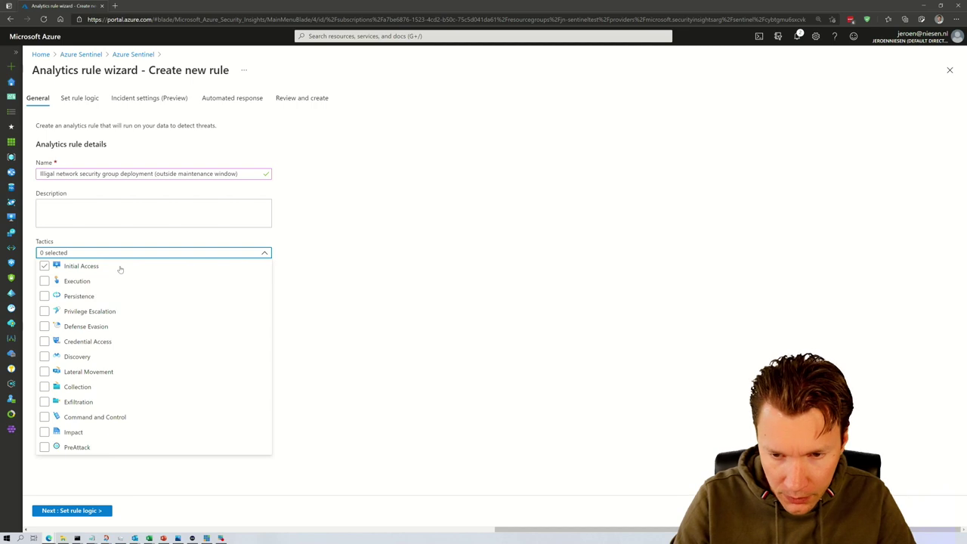
{"action": "left_click", "coordinate": [44, 296]}
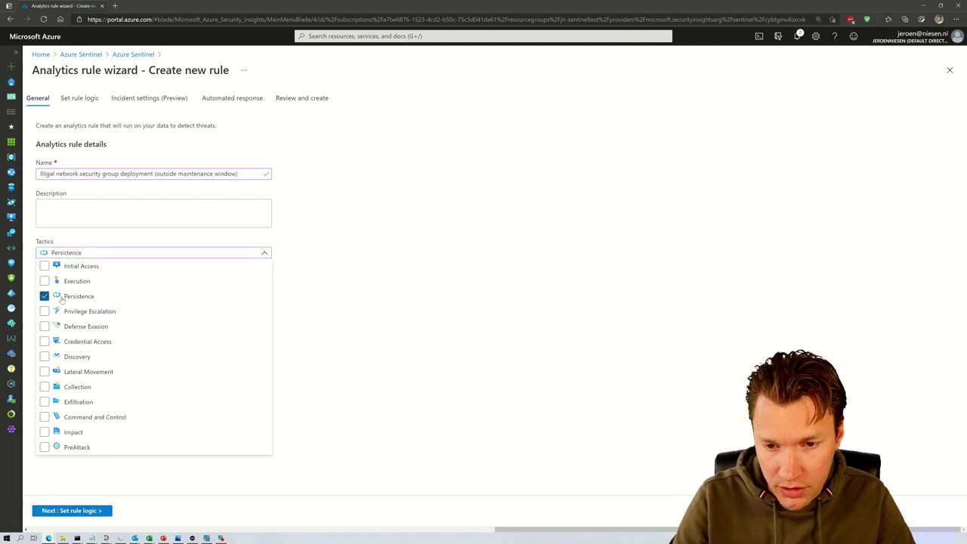
{"action": "left_click", "coordinate": [327, 322]}
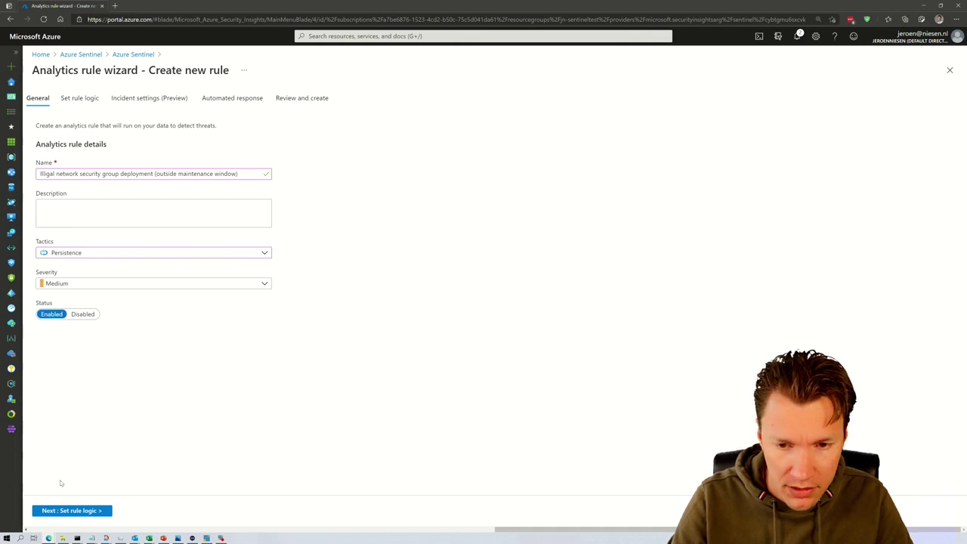
{"action": "left_click", "coordinate": [88, 512]}
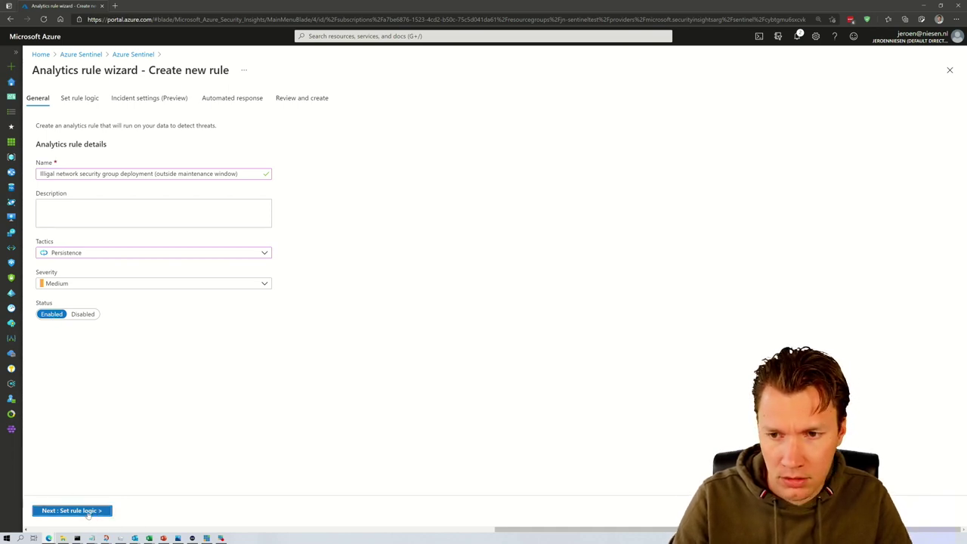
Enter the AzureActivity rule query: TimeGenerated > ago(8h), !between 19:00:00 and 20:00:00, OperationName contains "Create or Update Security Rule", ActivityStatus == "Succeeded".
{"action": "left_click", "coordinate": [64, 226]}
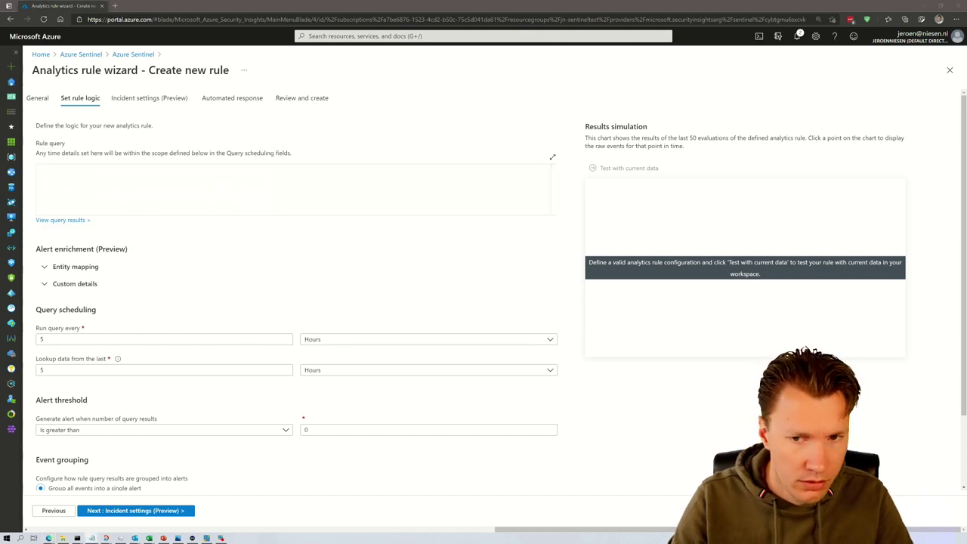
{"action": "left_click", "coordinate": [89, 185]}
{"action": "type", "text": "AzureActivity | where TimeGenerated > ago(8h)     and TimeGenerated !between (datetime(\"19:00:00\") .. datetime(\"20:00:00\"))     and OperationName contains \"Create or Update Security Rule\"     and ActivityStatus == \"Succeeded\""}
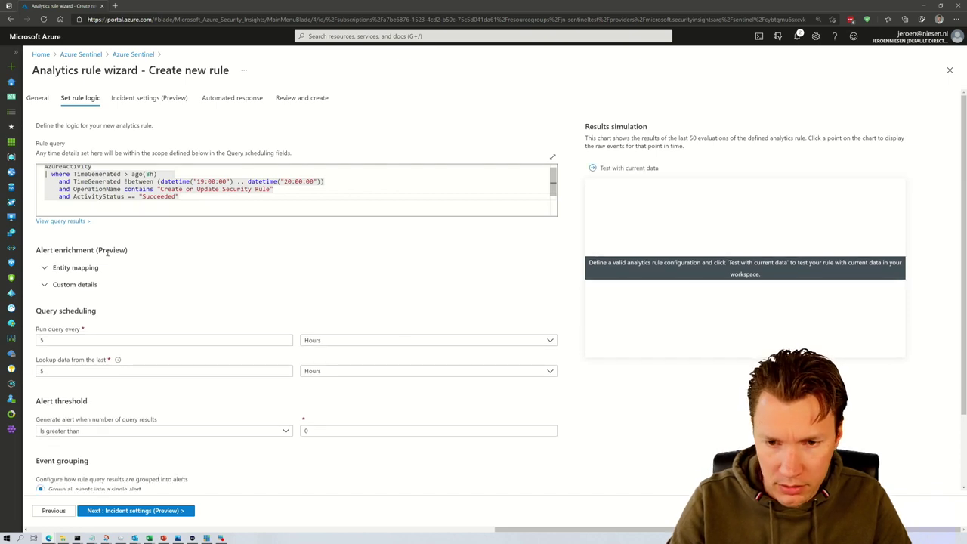
Add an IP entity mapping to the rule, matching the Address identifier to the CallerIpAddress value.
{"action": "left_click", "coordinate": [45, 269]}
{"action": "scroll", "coordinate": [149, 328], "scroll_direction": "down", "scroll_amount": 1}
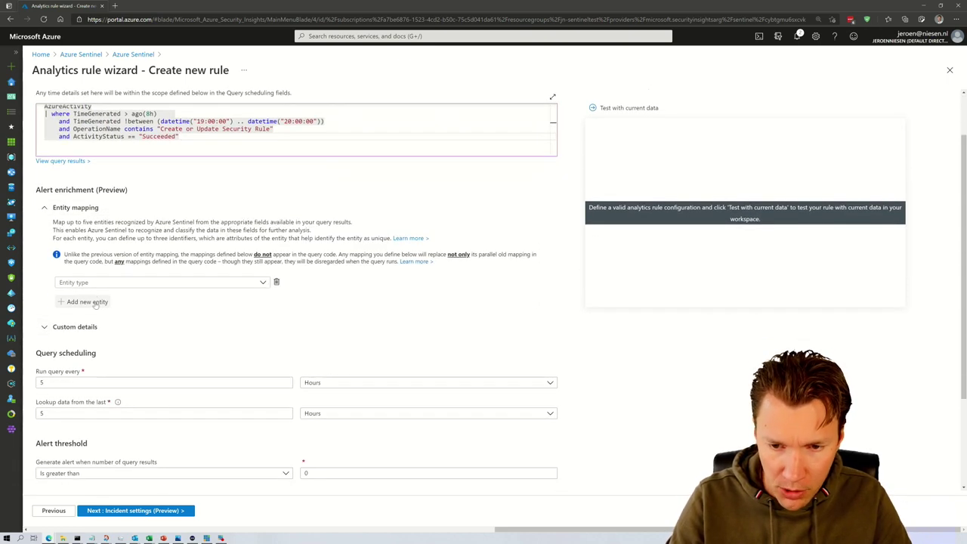
{"action": "left_click", "coordinate": [99, 284]}
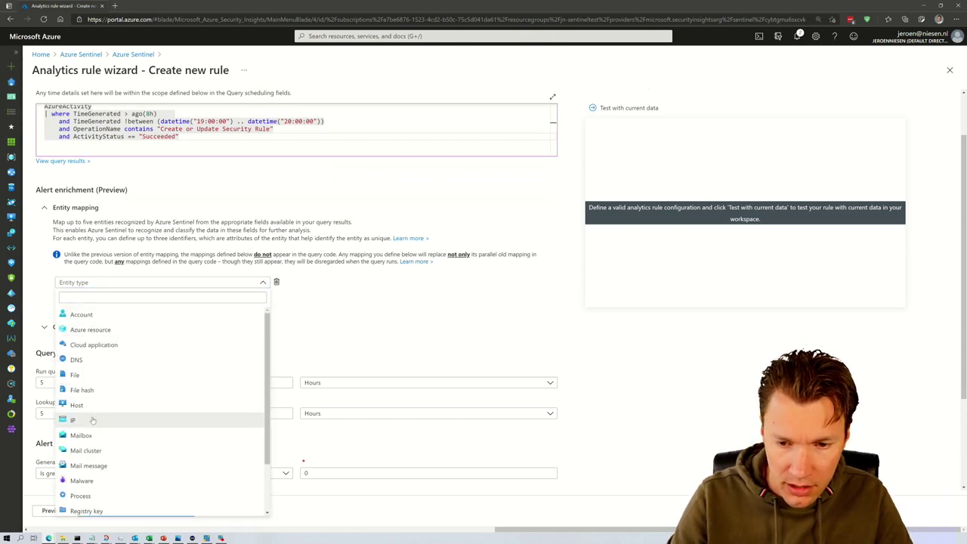
{"action": "left_click", "coordinate": [92, 420]}
{"action": "left_click", "coordinate": [138, 316]}
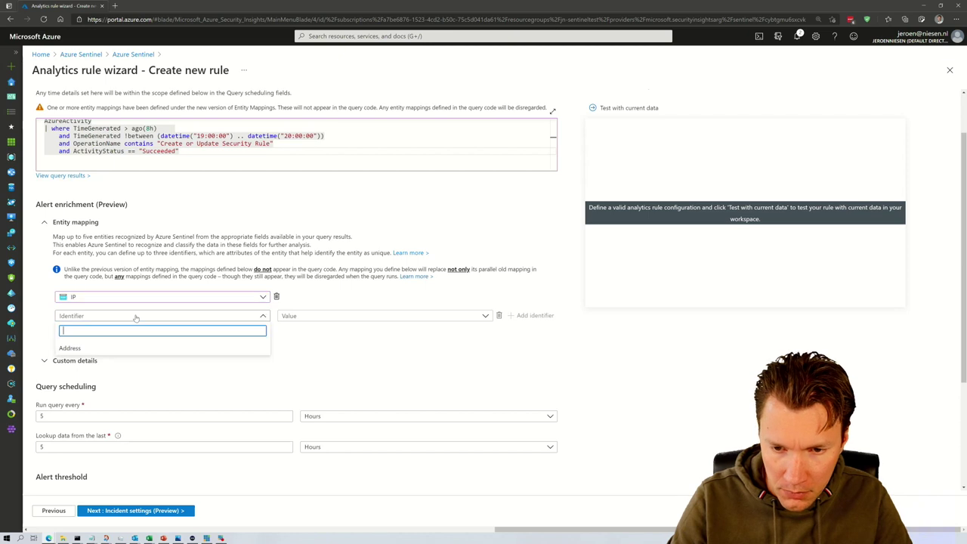
{"action": "left_click", "coordinate": [72, 347]}
{"action": "left_click", "coordinate": [345, 315]}
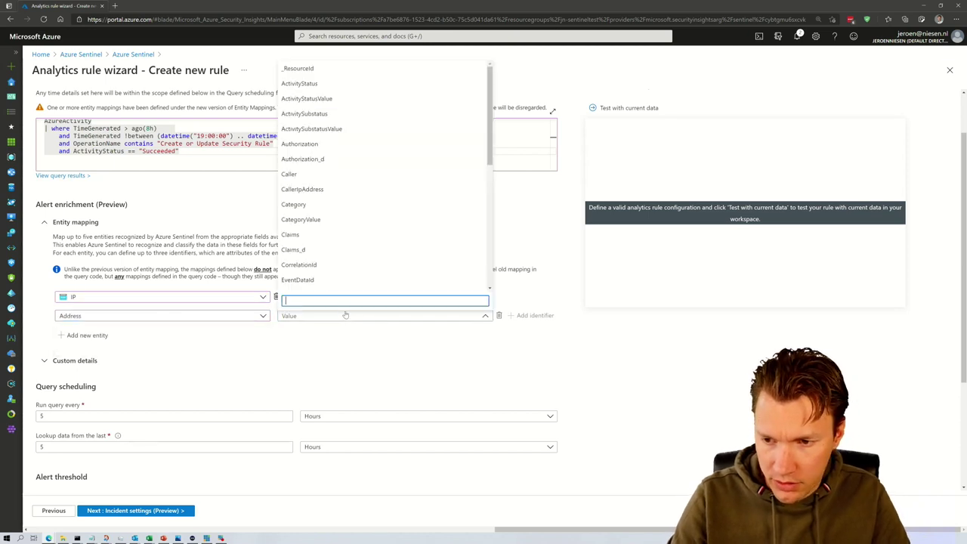
{"action": "type", "text": "CallerIP"}
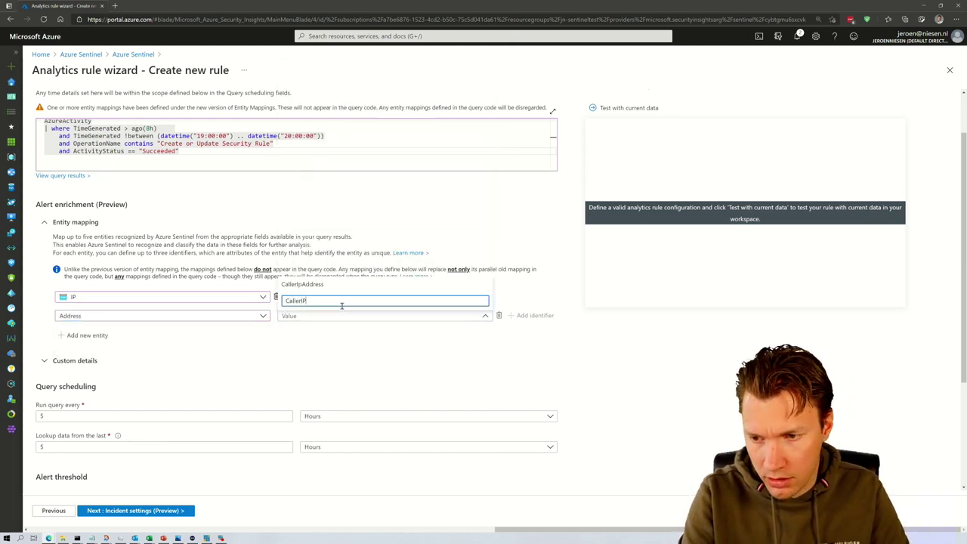
{"action": "left_click", "coordinate": [306, 284]}
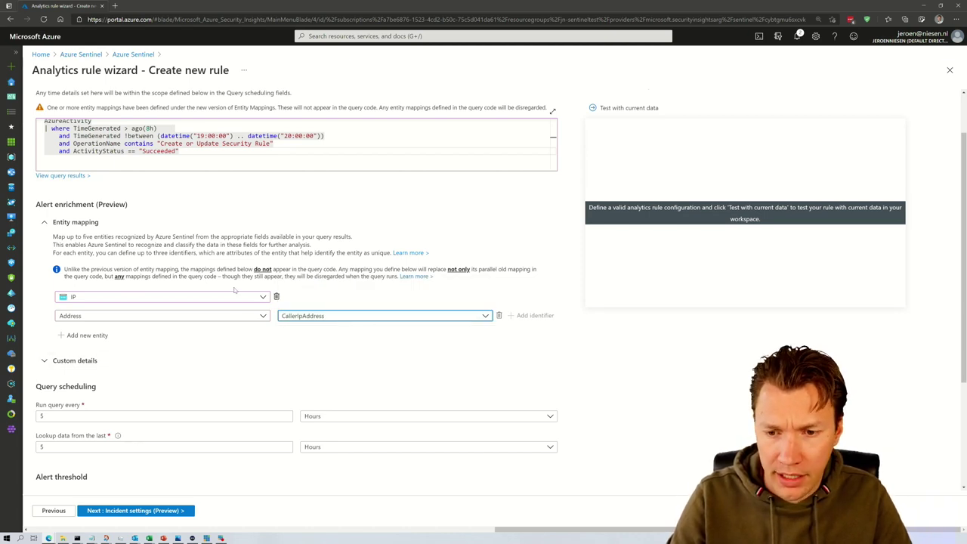
Add an Account entity mapping to the rule, matching the Name identifier to the Caller value.
{"action": "left_click", "coordinate": [101, 335]}
{"action": "left_click", "coordinate": [101, 350]}
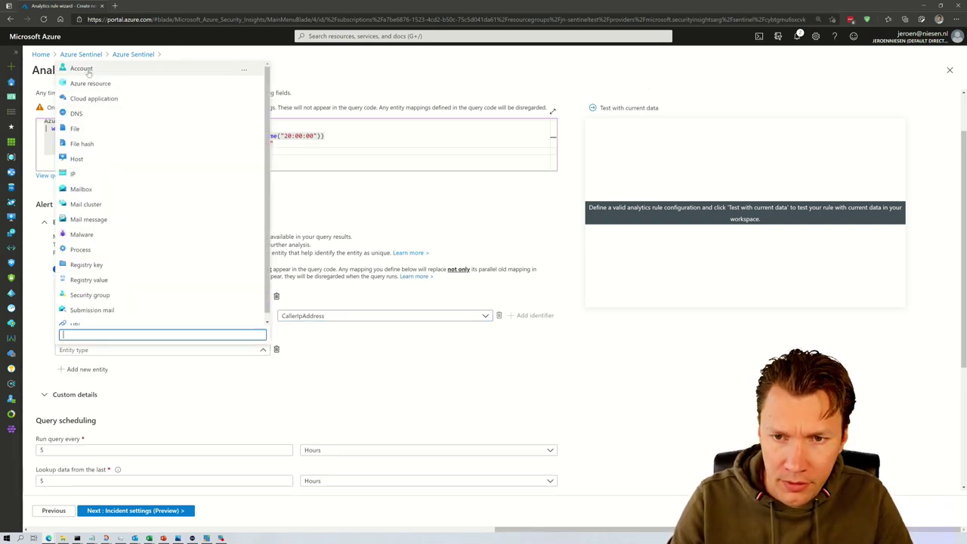
{"action": "key", "text": "Escape"}
{"action": "left_click", "coordinate": [177, 365]}
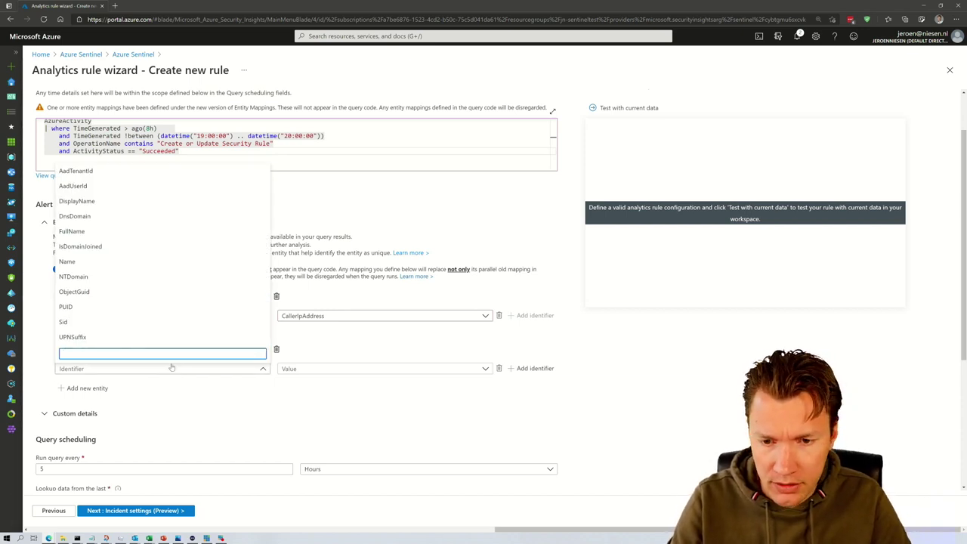
{"action": "left_click", "coordinate": [172, 367]}
{"action": "left_click", "coordinate": [127, 370]}
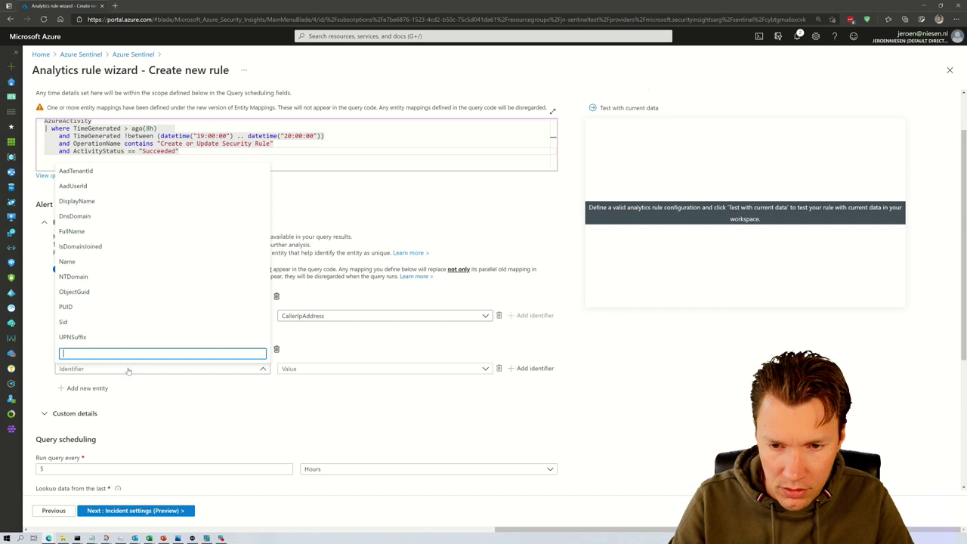
{"action": "left_click", "coordinate": [67, 262]}
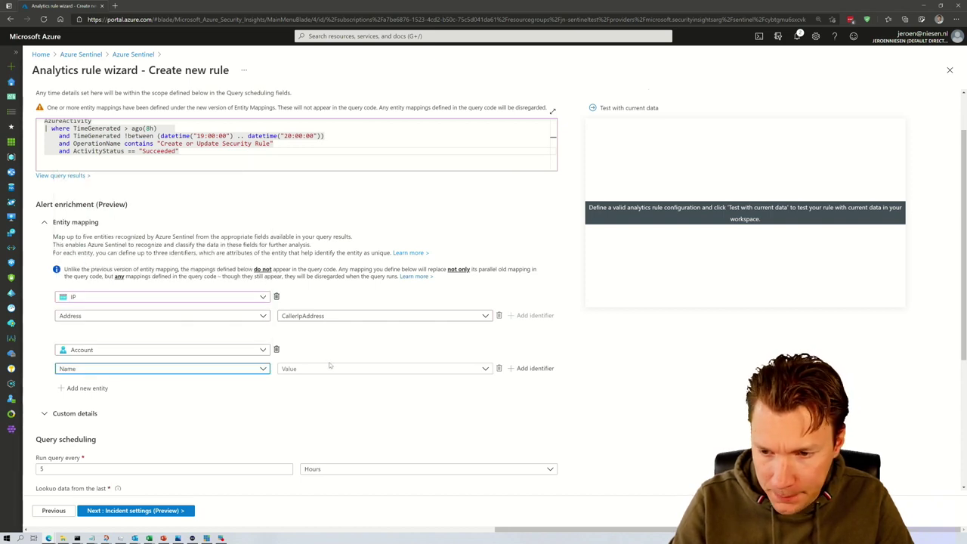
{"action": "left_click", "coordinate": [329, 369]}
{"action": "type", "text": "Call"}
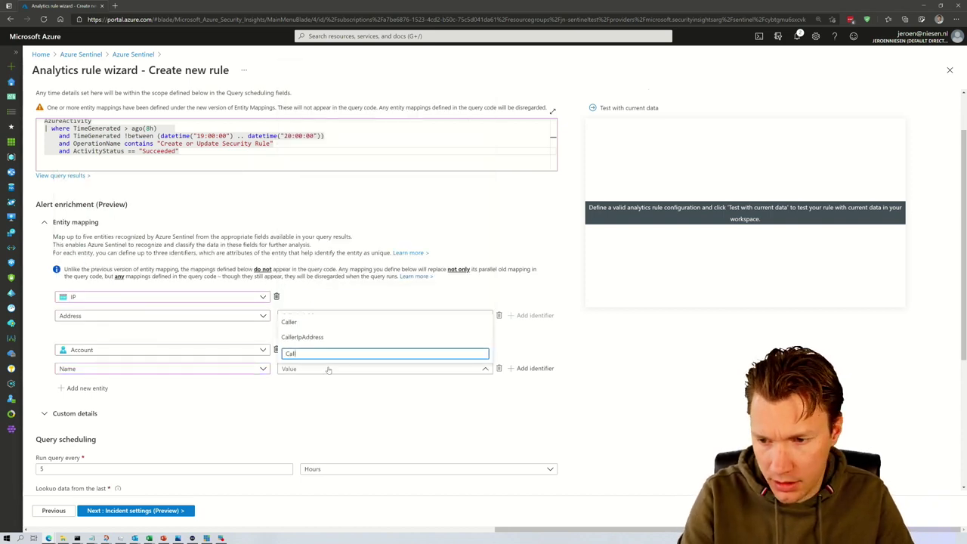
{"action": "left_click", "coordinate": [321, 323]}
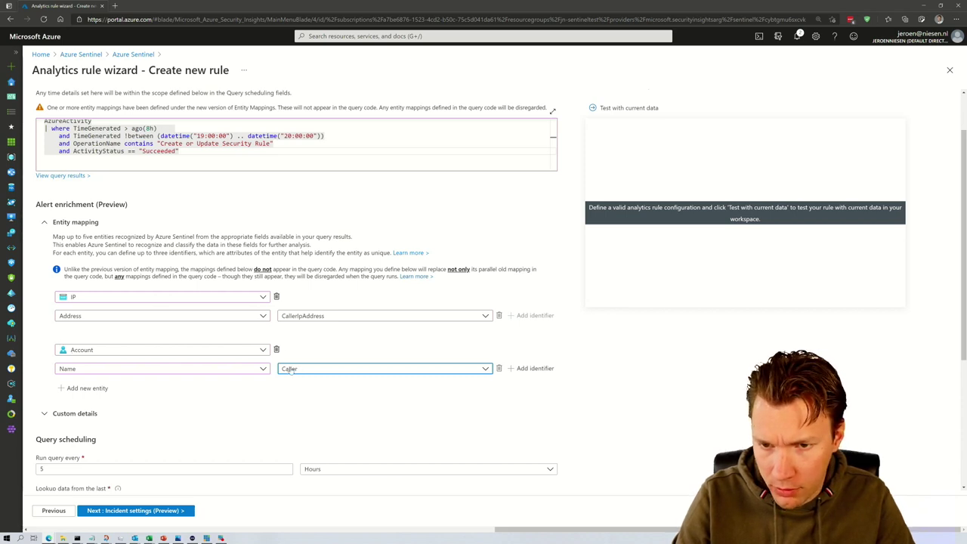
Schedule the query to run every 8 hours and look up data from the last 8 hours.
{"action": "scroll", "coordinate": [210, 400], "scroll_direction": "down", "scroll_amount": 1}
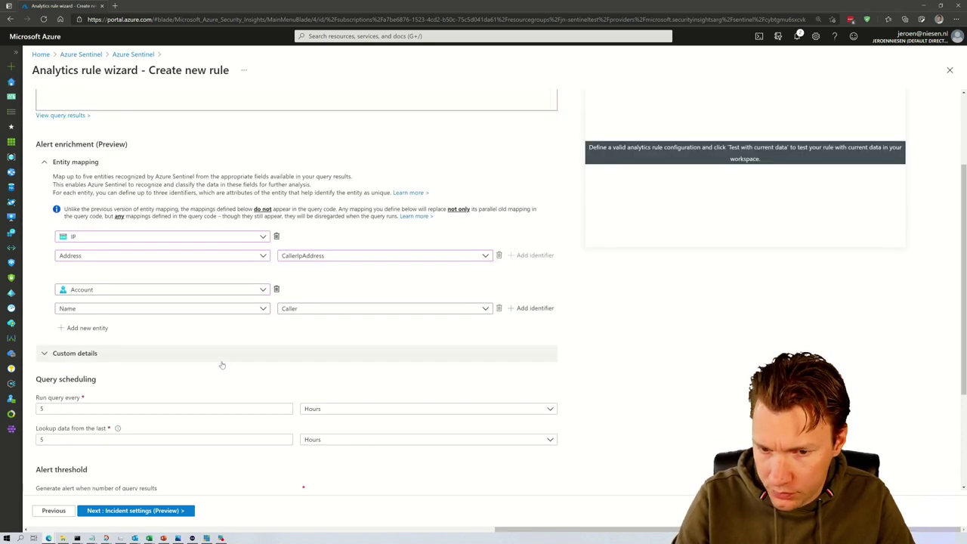
{"action": "scroll", "coordinate": [132, 276], "scroll_direction": "down", "scroll_amount": 1}
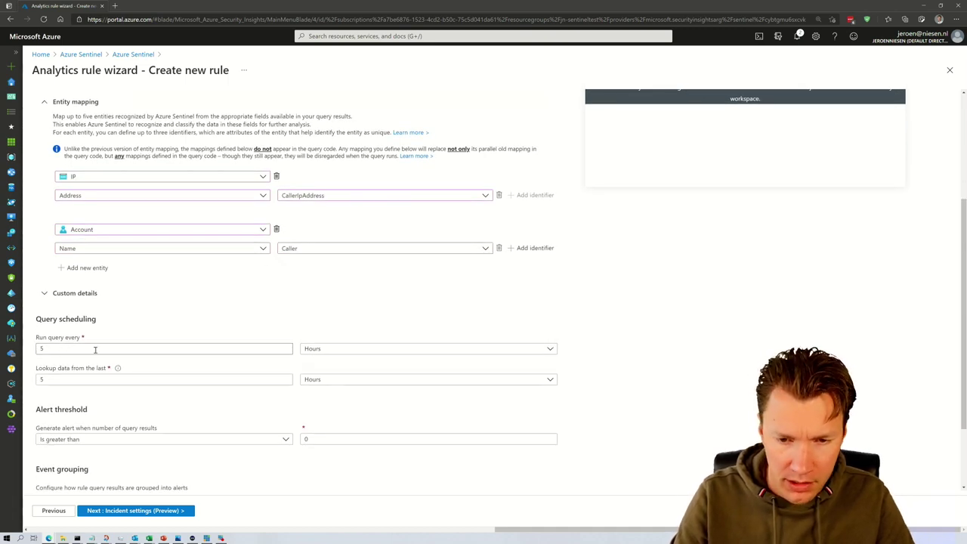
{"action": "left_click_drag", "start_coordinate": [39, 348], "coordinate": [56, 347]}
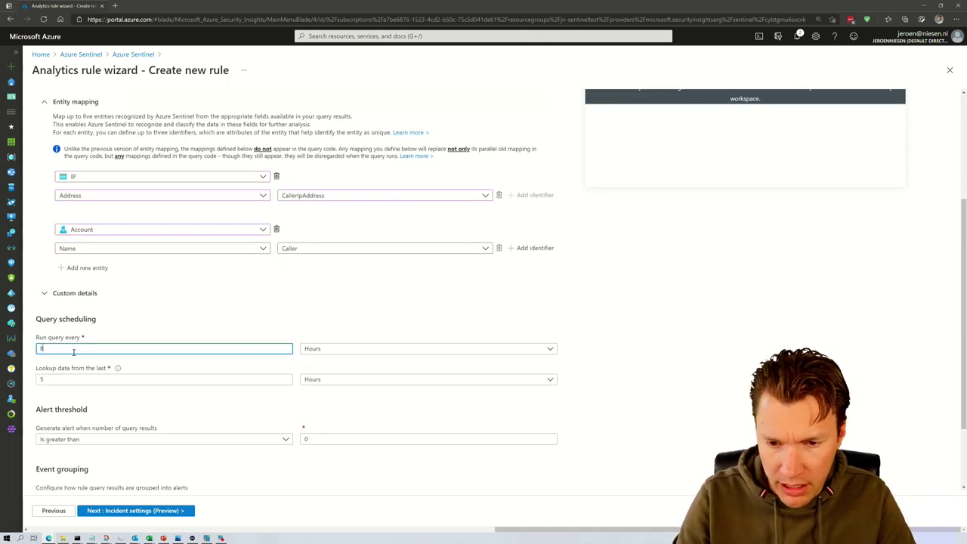
{"action": "type", "text": "8"}
{"action": "key", "text": "Tab"}
{"action": "type", "text": "8"}
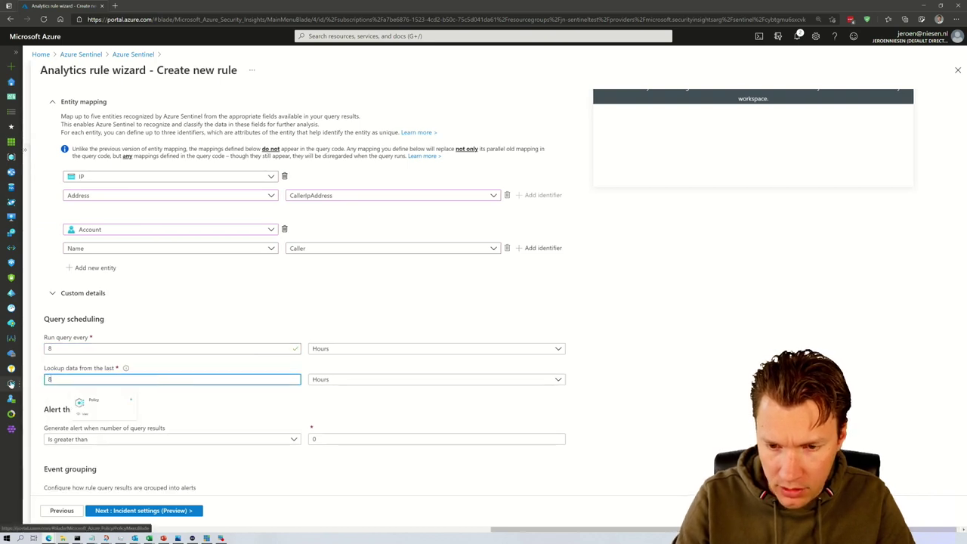
{"action": "left_click", "coordinate": [198, 322]}
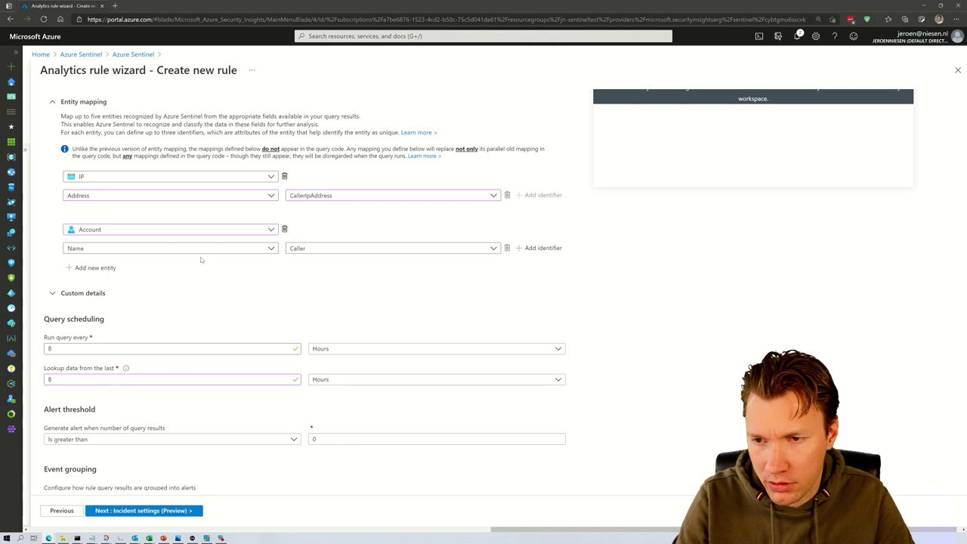
Check the query's time filter against the scheduling, threshold and grouping settings, and continue to the incident settings.
{"action": "scroll", "coordinate": [201, 260], "scroll_direction": "up", "scroll_amount": 5}
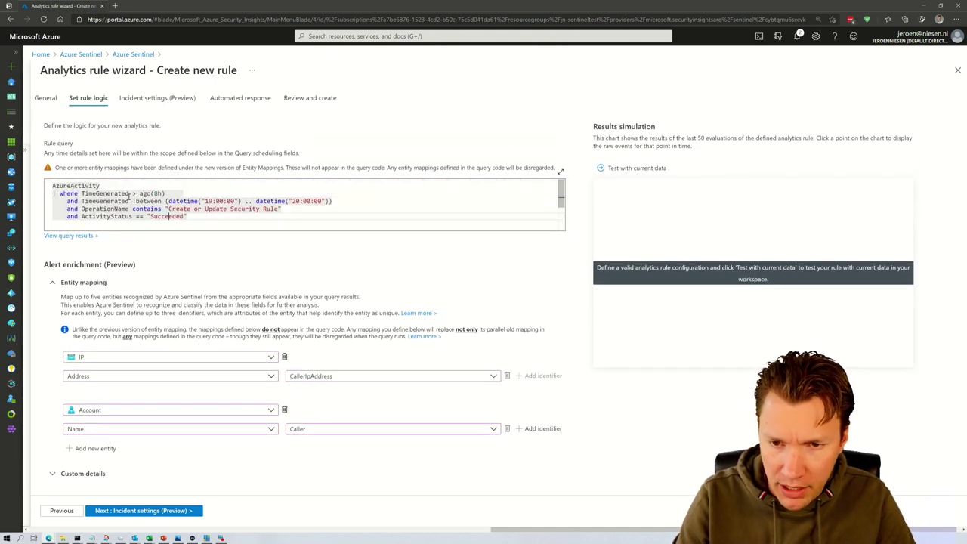
{"action": "double_click", "coordinate": [68, 193]}
{"action": "left_click_drag", "start_coordinate": [83, 195], "coordinate": [135, 193]}
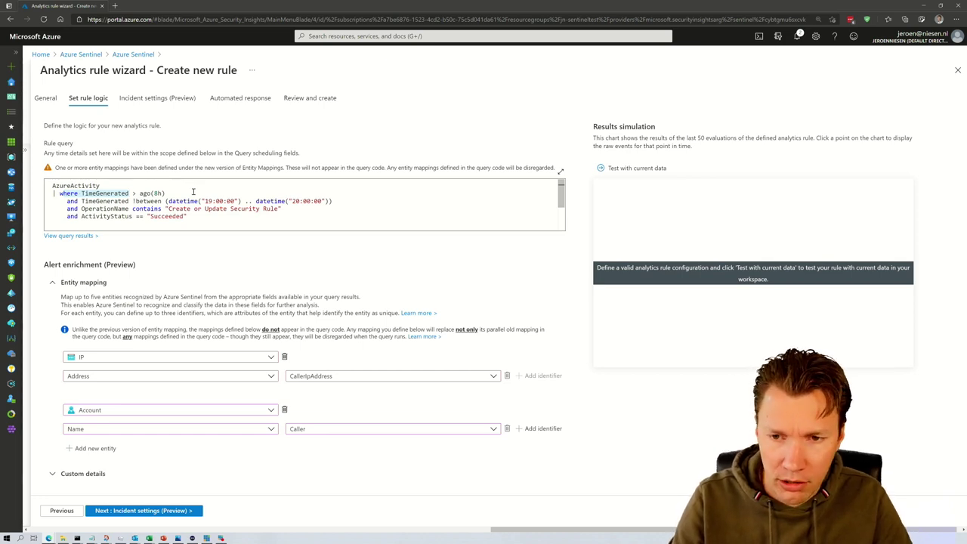
{"action": "left_click", "coordinate": [191, 188]}
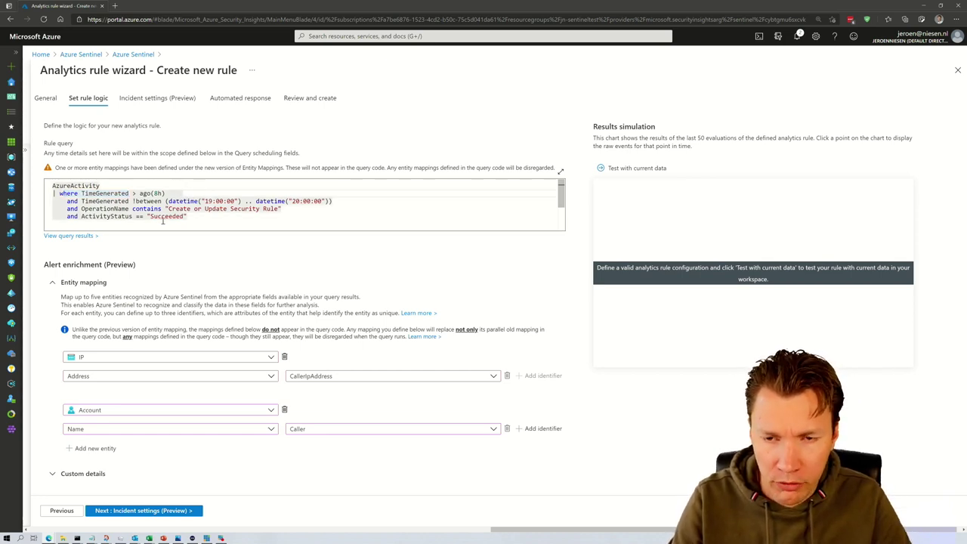
{"action": "scroll", "coordinate": [113, 260], "scroll_direction": "down", "scroll_amount": 3}
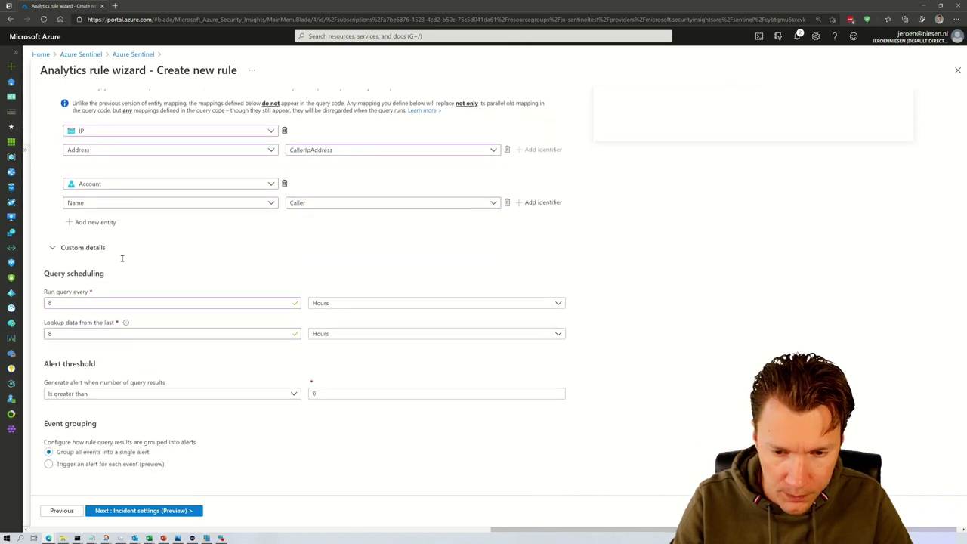
{"action": "scroll", "coordinate": [122, 258], "scroll_direction": "down", "scroll_amount": 1}
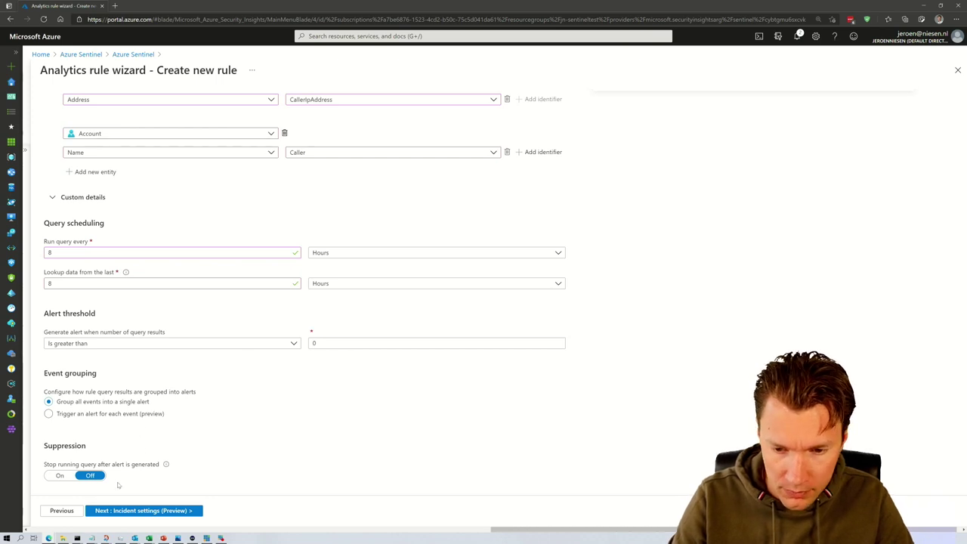
{"action": "left_click", "coordinate": [120, 511]}
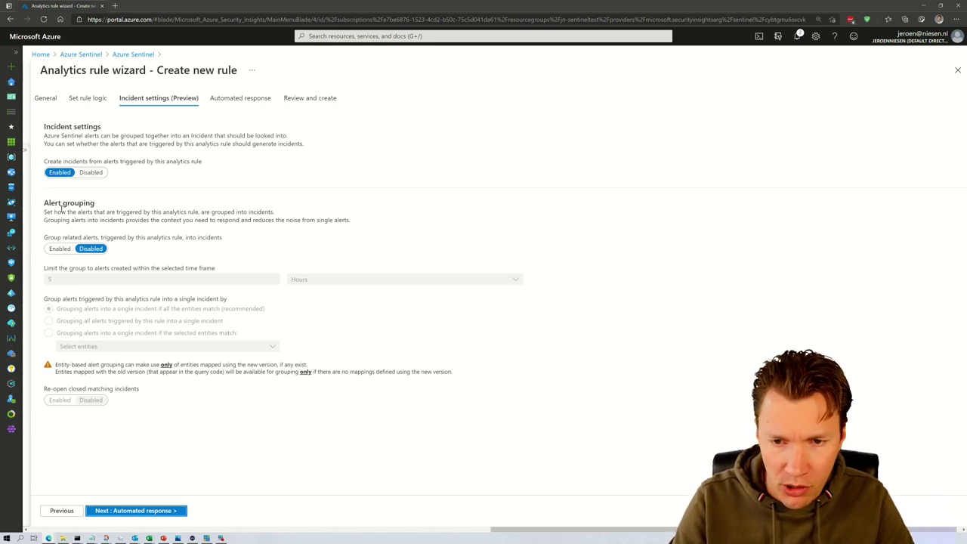
Enable grouping of related alerts into incidents for the rule and continue to the automated response settings.
{"action": "left_click_drag", "start_coordinate": [43, 203], "coordinate": [94, 204]}
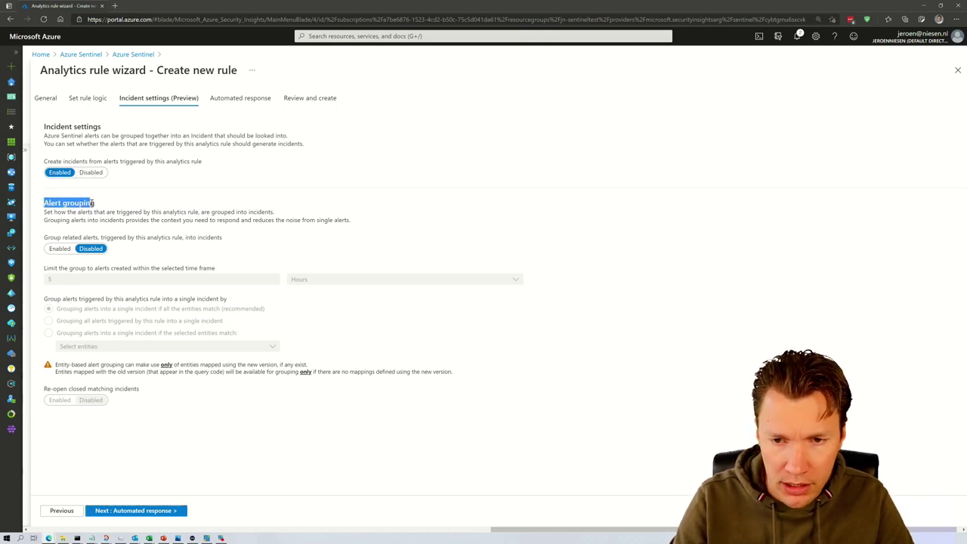
{"action": "left_click", "coordinate": [64, 250]}
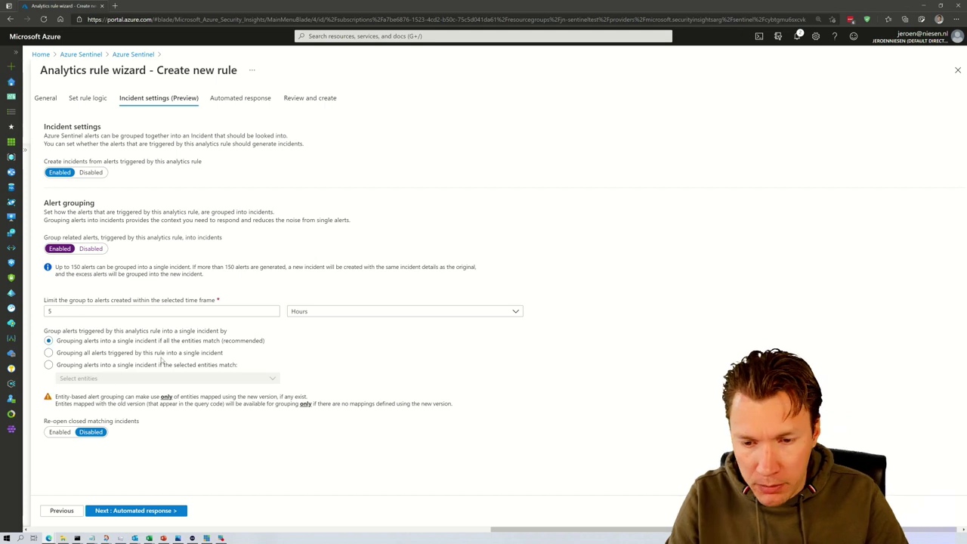
{"action": "left_click", "coordinate": [156, 512]}
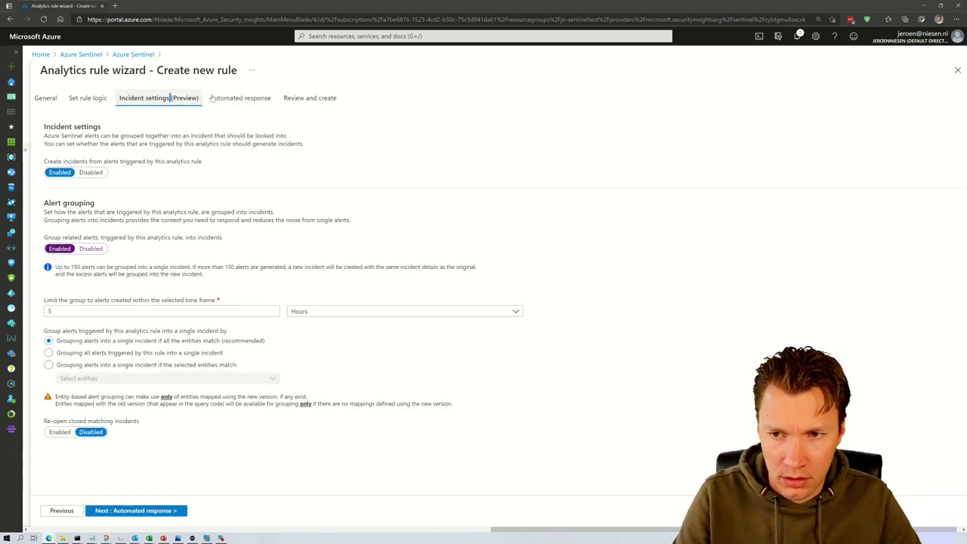
{"action": "left_click", "coordinate": [154, 512]}
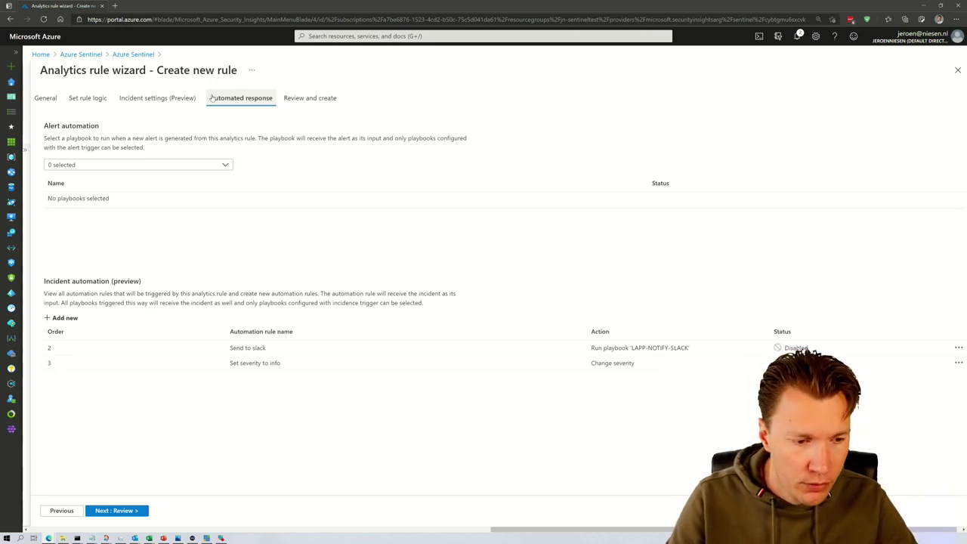
Continue without adding a playbook, review the rule summary and create the analytics rule.
{"action": "left_click", "coordinate": [131, 510]}
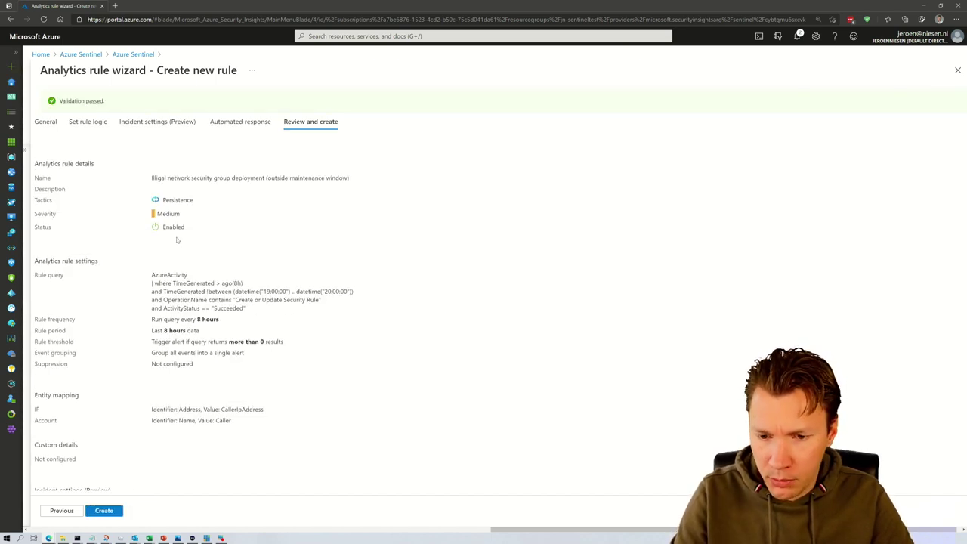
{"action": "scroll", "coordinate": [176, 241], "scroll_direction": "down", "scroll_amount": 2}
{"action": "left_click", "coordinate": [104, 510]}
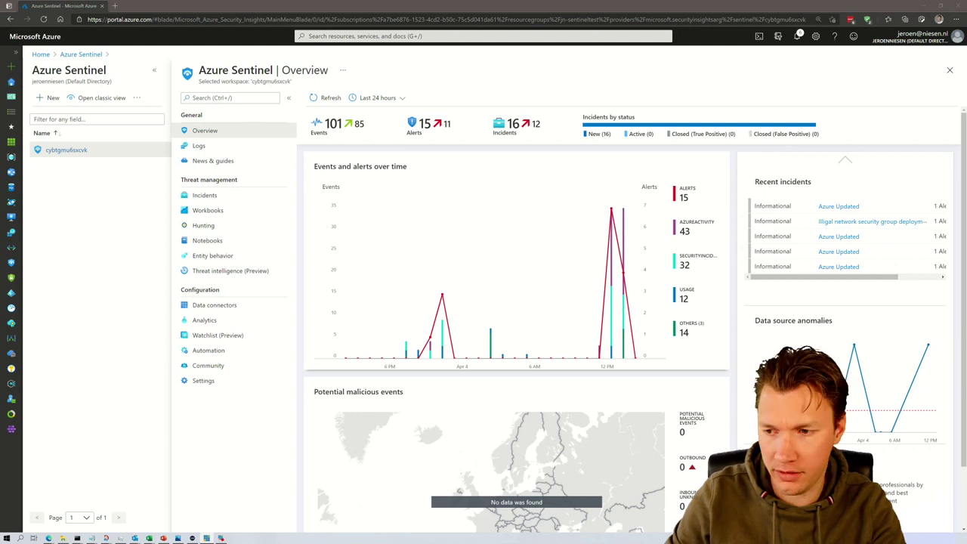
In Analytics, examine the query of the "Illigal network security group deployment (inside maintenance window)" rule.
{"action": "left_click", "coordinate": [217, 323]}
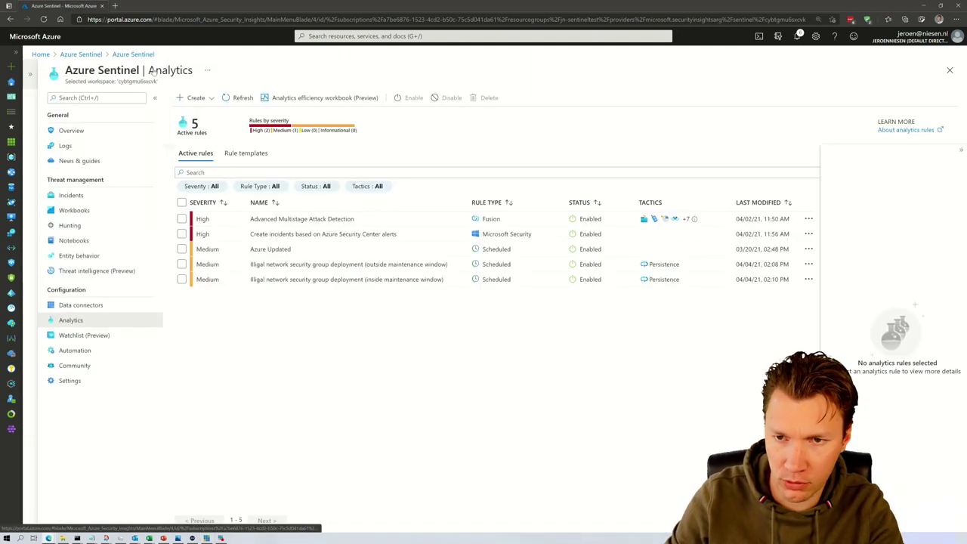
{"action": "left_click_drag", "start_coordinate": [431, 208], "coordinate": [484, 209]}
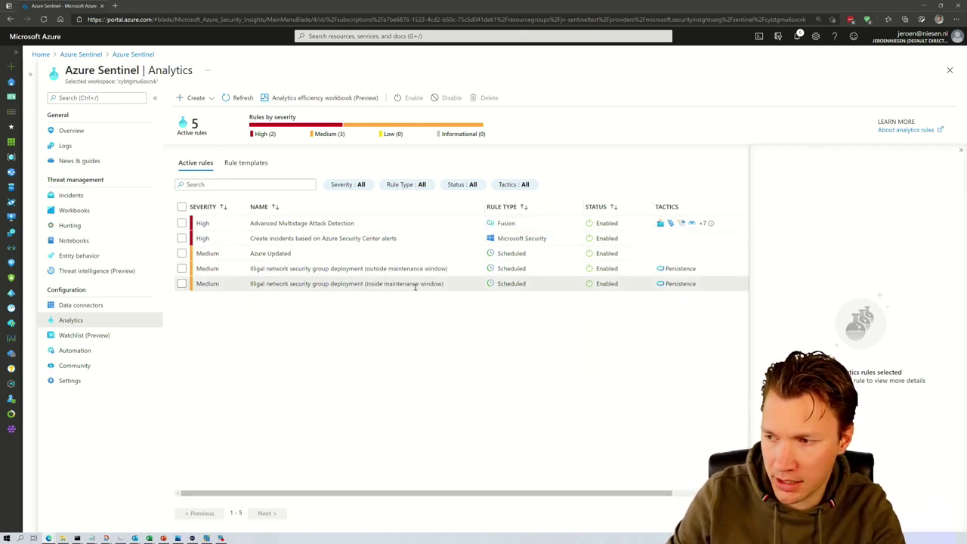
{"action": "left_click", "coordinate": [418, 284]}
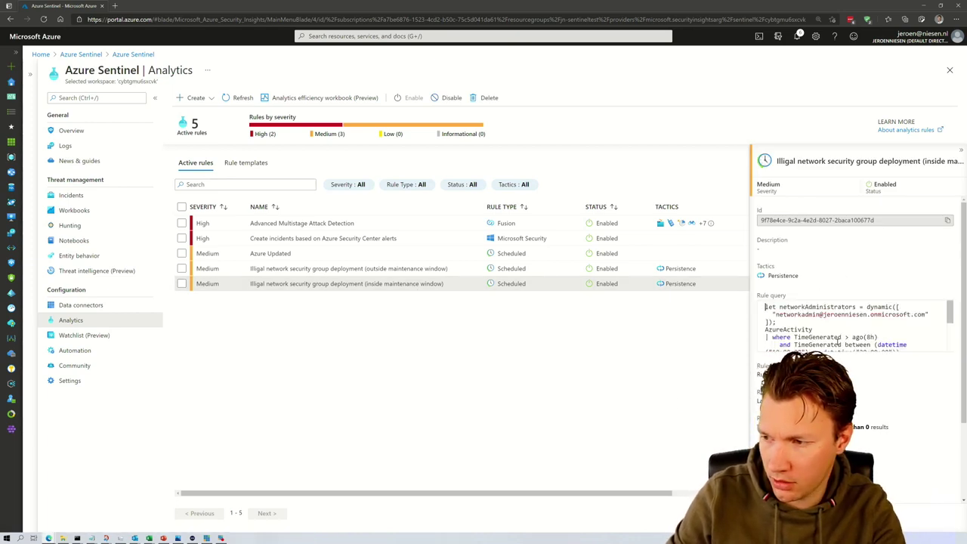
{"action": "scroll", "coordinate": [836, 325], "scroll_direction": "down", "scroll_amount": 3}
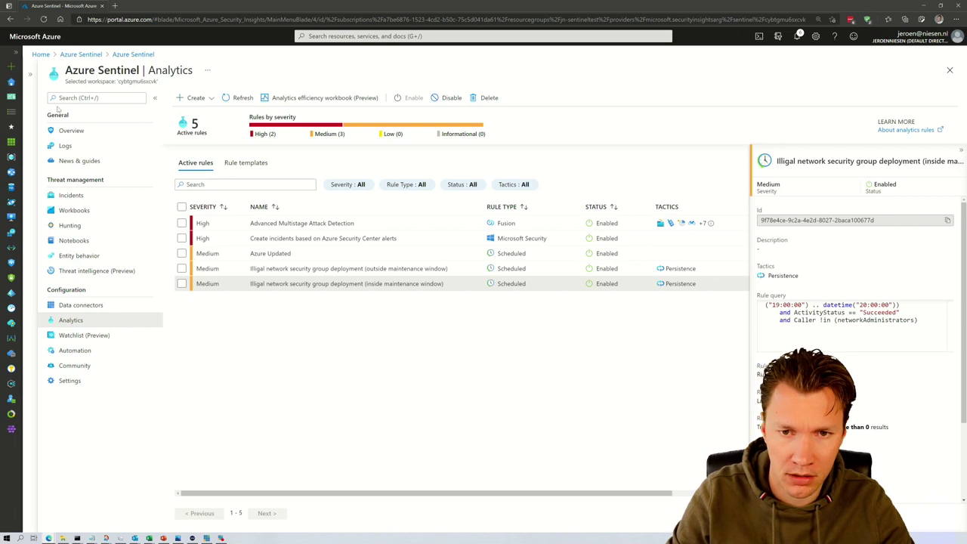
Open the autoresponse-disable-accounts logic app from the recent resources on the Azure home page.
{"action": "left_click", "coordinate": [12, 84]}
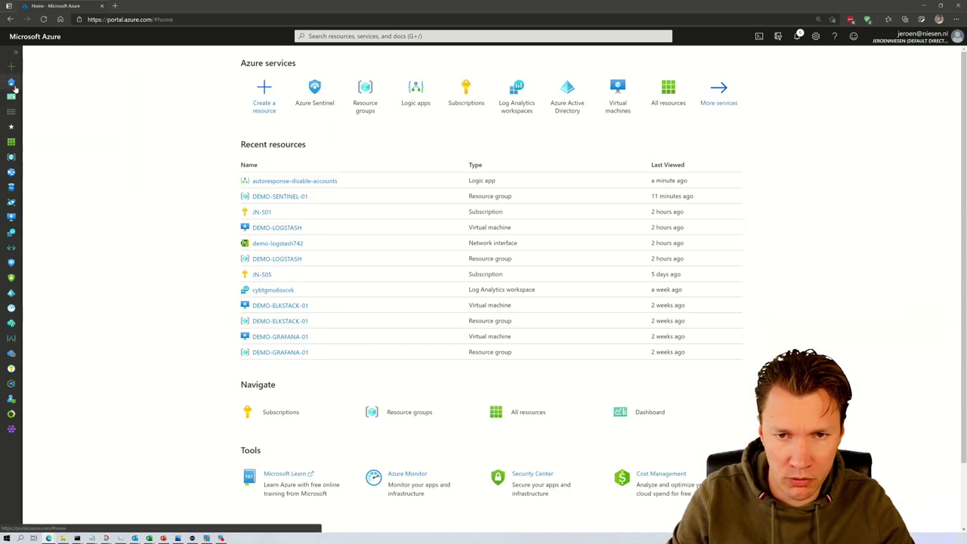
{"action": "left_click", "coordinate": [295, 181]}
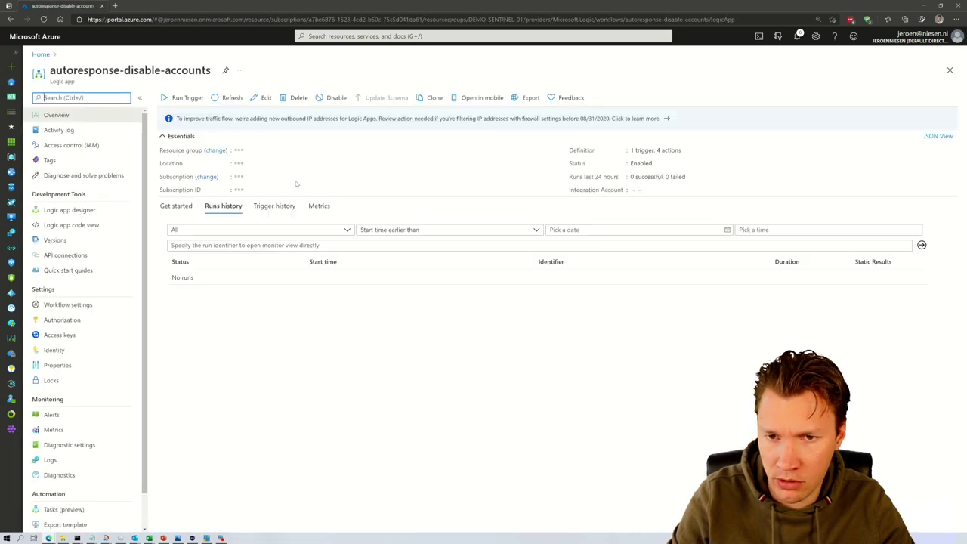
Open the logic app in the designer and examine the Get Accounts, For each, Get user and Update user actions.
{"action": "left_click", "coordinate": [261, 98]}
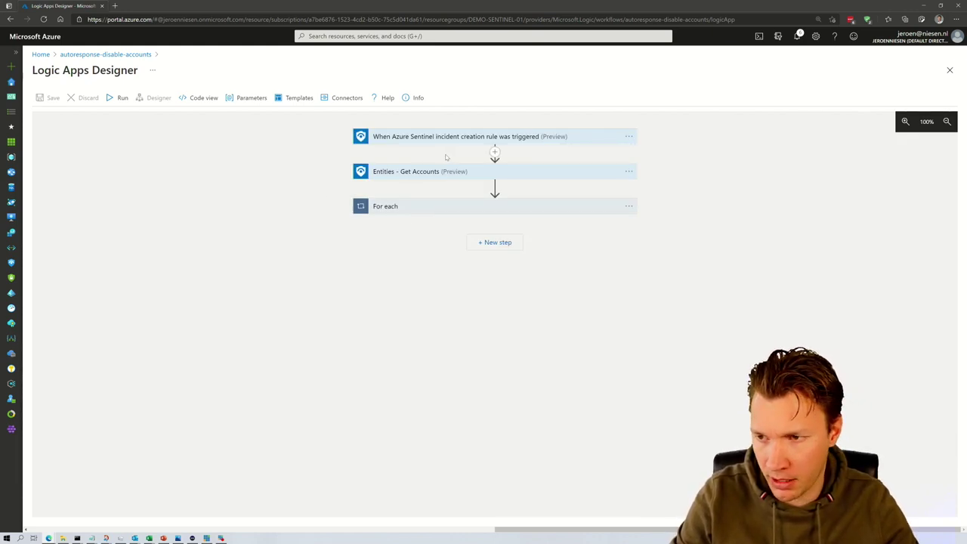
{"action": "left_click", "coordinate": [438, 210]}
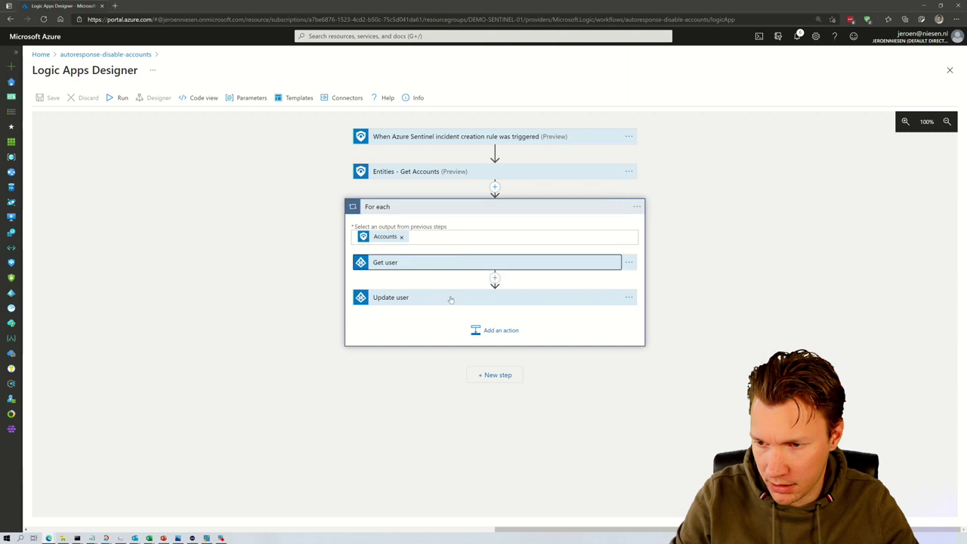
{"action": "left_click", "coordinate": [448, 264]}
{"action": "left_click", "coordinate": [451, 340]}
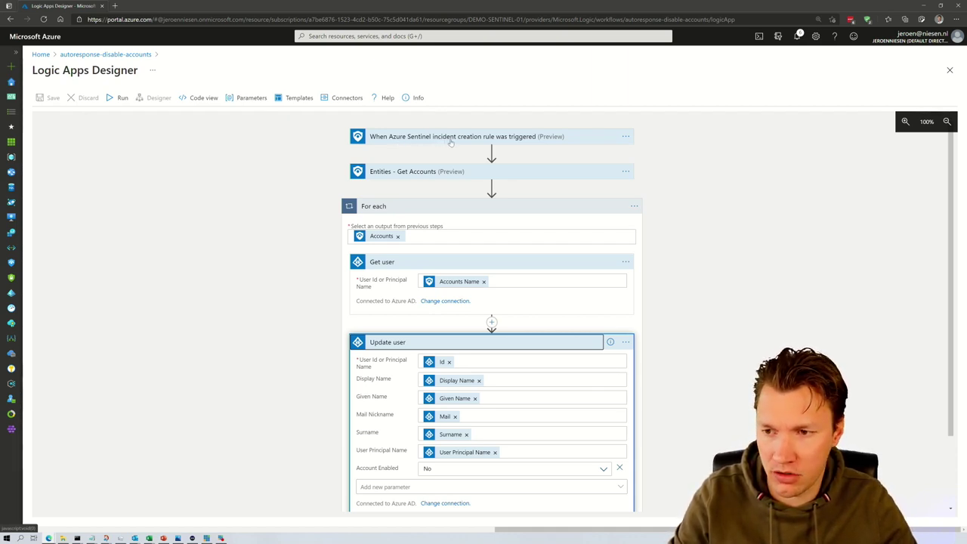
{"action": "left_click", "coordinate": [412, 172]}
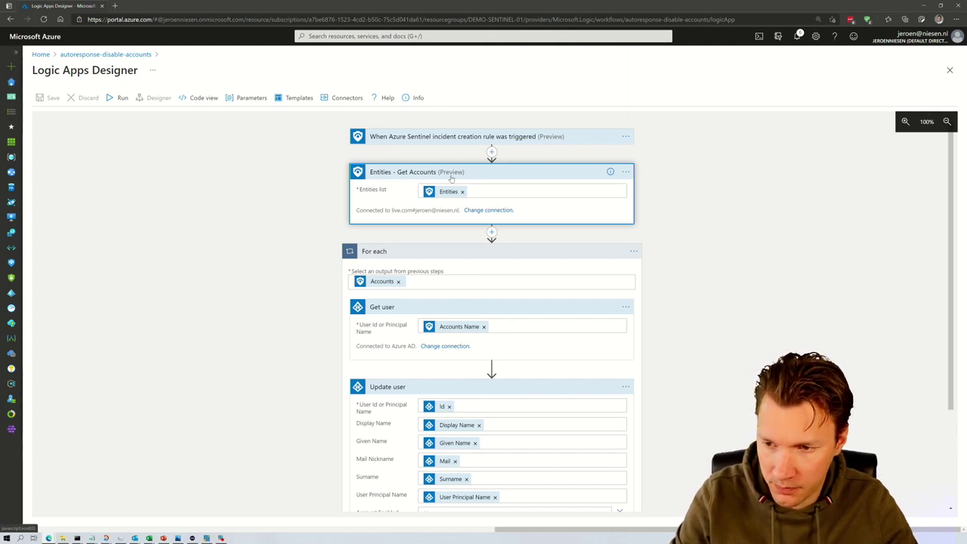
{"action": "scroll", "coordinate": [369, 214], "scroll_direction": "down", "scroll_amount": 2}
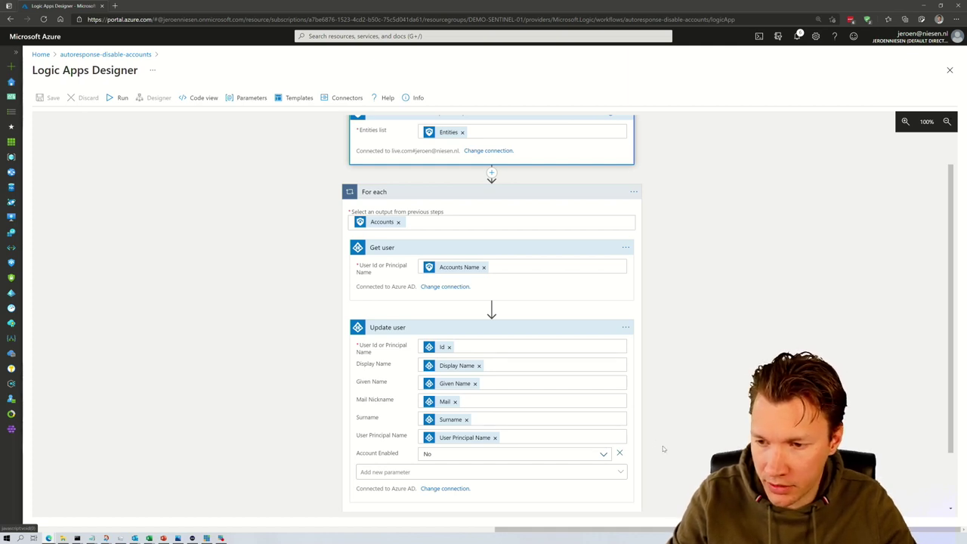
{"action": "scroll", "coordinate": [529, 424], "scroll_direction": "down", "scroll_amount": 1}
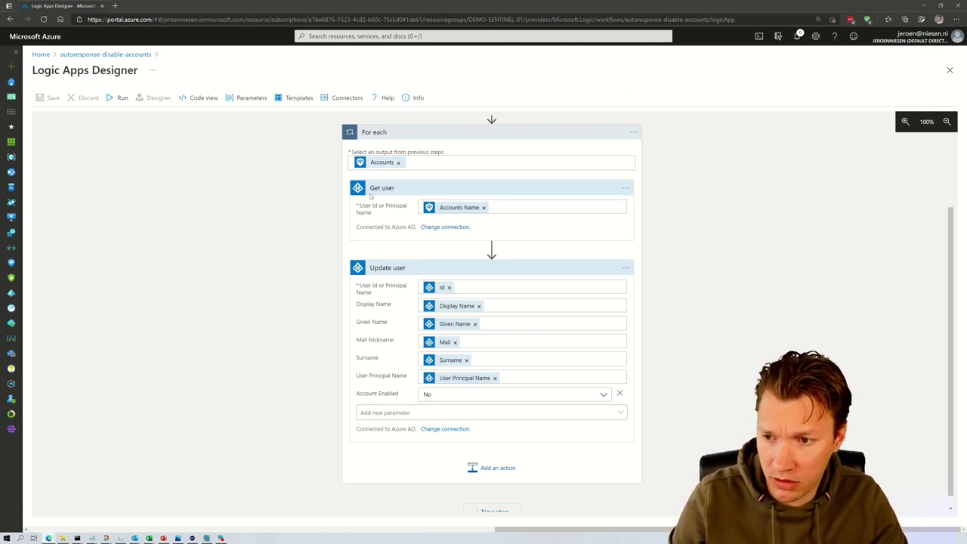
Return to the Azure home page and open the Automation page of the cybtgmu6sxcvk Azure Sentinel workspace.
{"action": "left_click", "coordinate": [41, 55]}
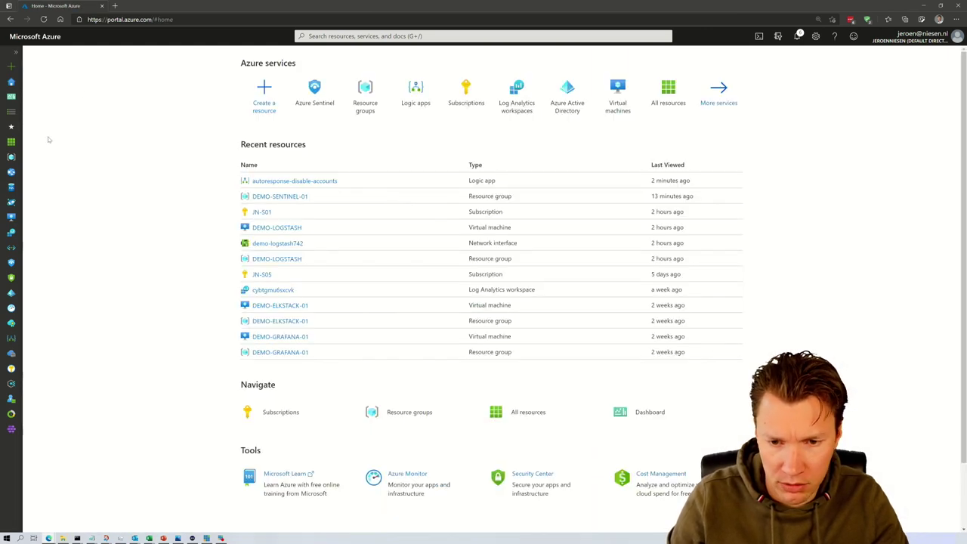
{"action": "left_click", "coordinate": [11, 262]}
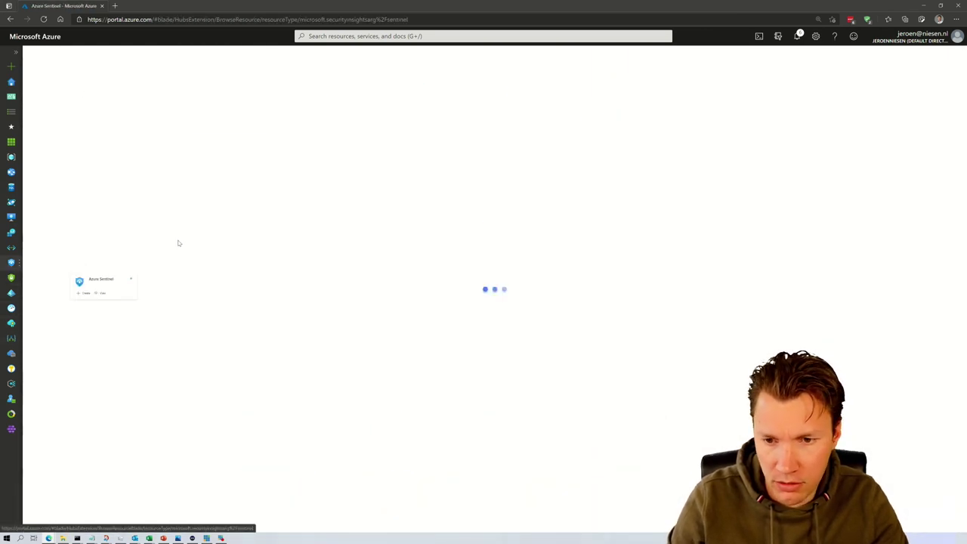
{"action": "left_click", "coordinate": [89, 175]}
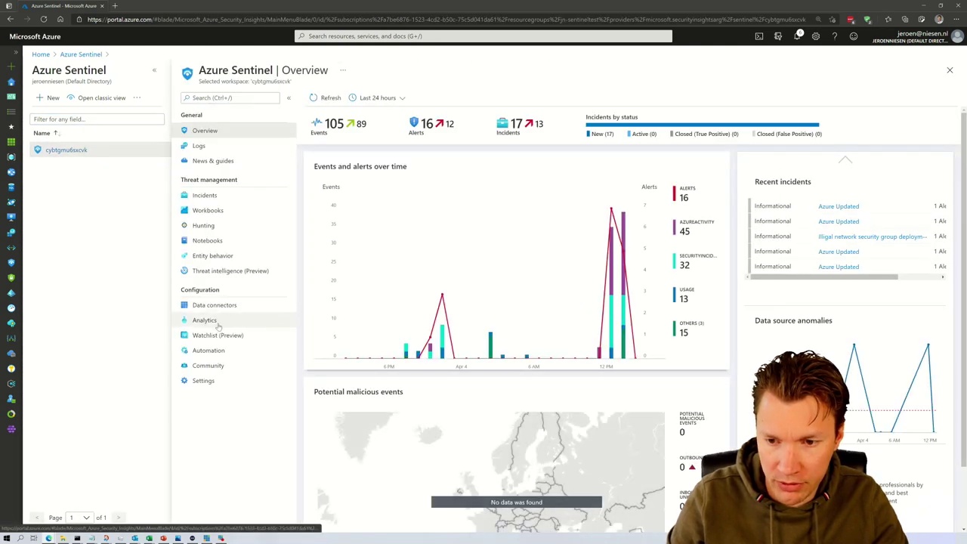
{"action": "left_click", "coordinate": [207, 350]}
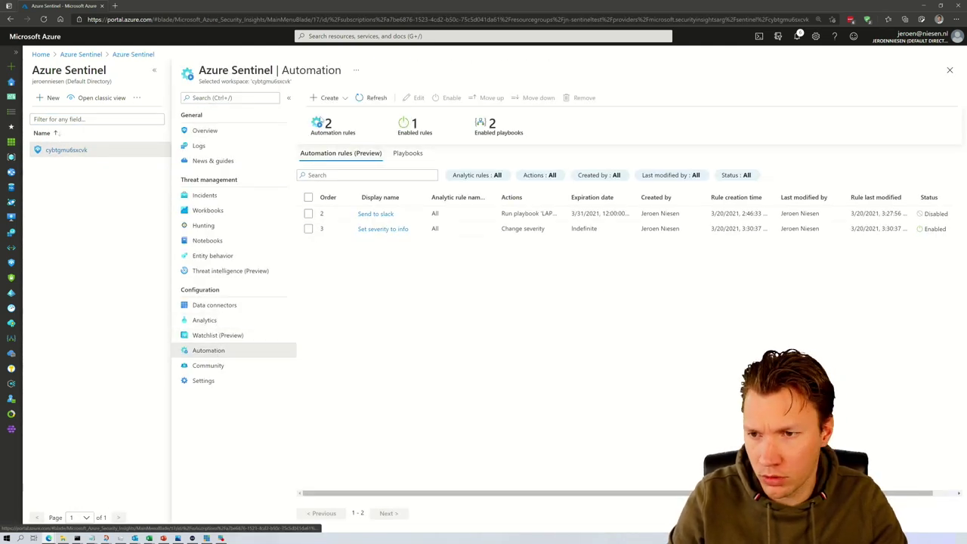
Start a new automation rule and name it "Disable Accounts".
{"action": "left_click", "coordinate": [329, 97]}
{"action": "left_click", "coordinate": [332, 112]}
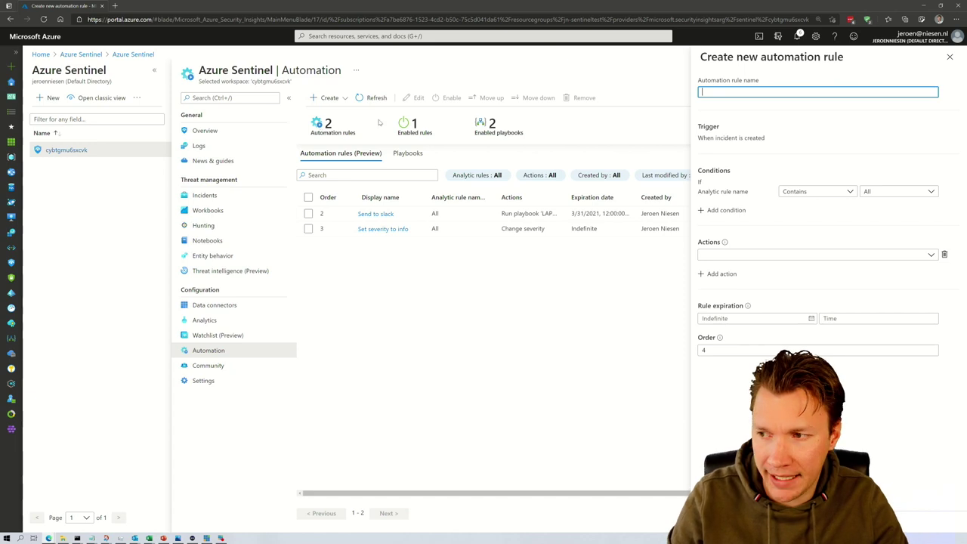
{"action": "left_click", "coordinate": [786, 91]}
{"action": "type", "text": "Disable"}
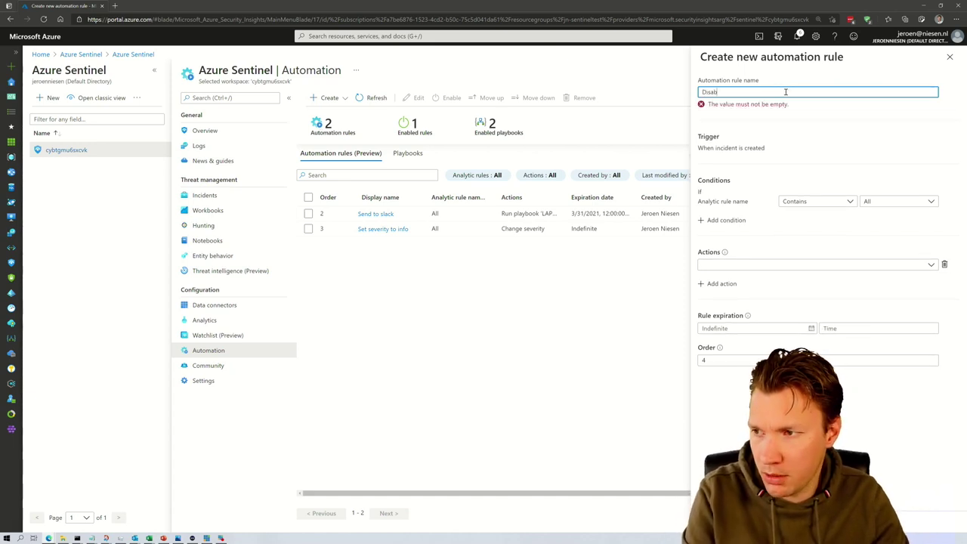
{"action": "type", "text": " Accounts"}
{"action": "key", "text": "Tab"}
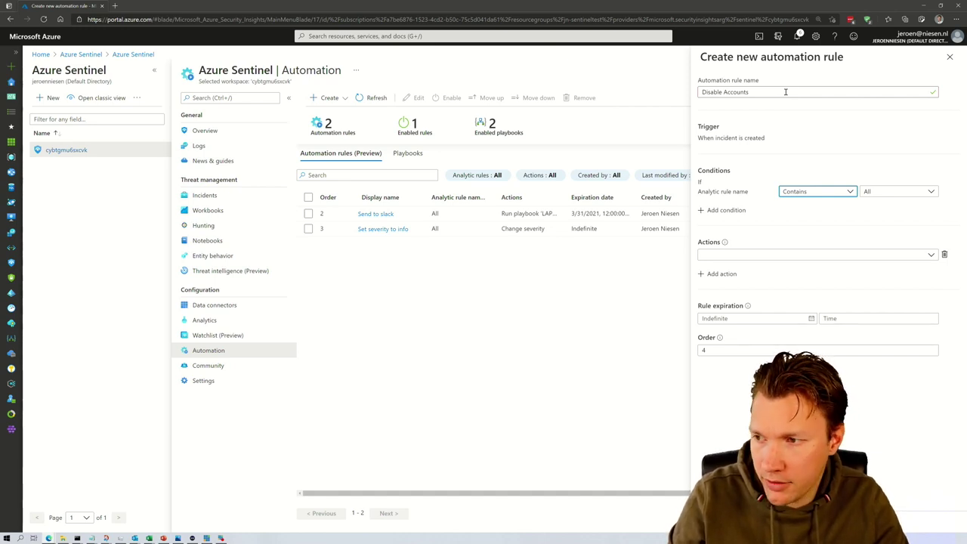
Limit the rule's condition to the two "Illigal network security group deployment" analytics rules, inside and outside the maintenance window.
{"action": "left_click", "coordinate": [898, 191]}
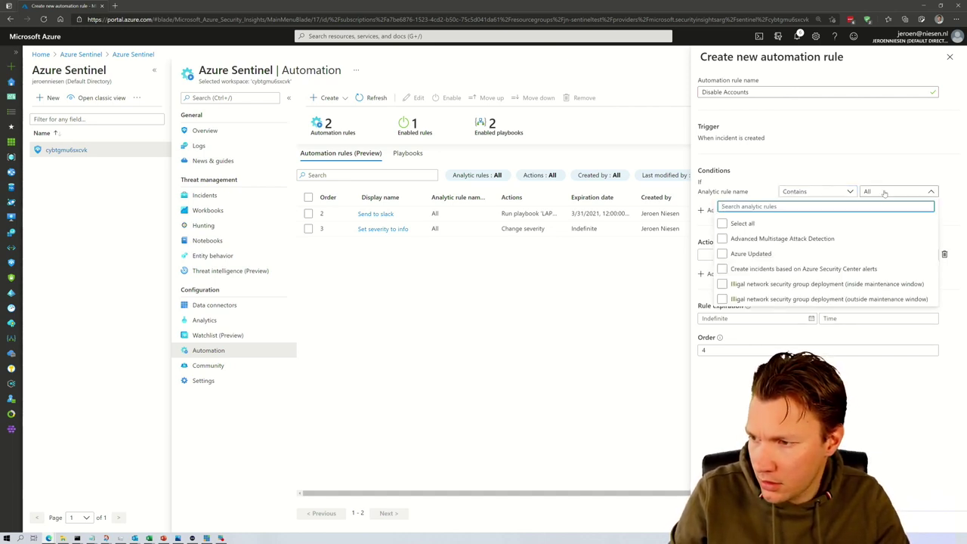
{"action": "left_click", "coordinate": [722, 283]}
{"action": "left_click", "coordinate": [723, 300]}
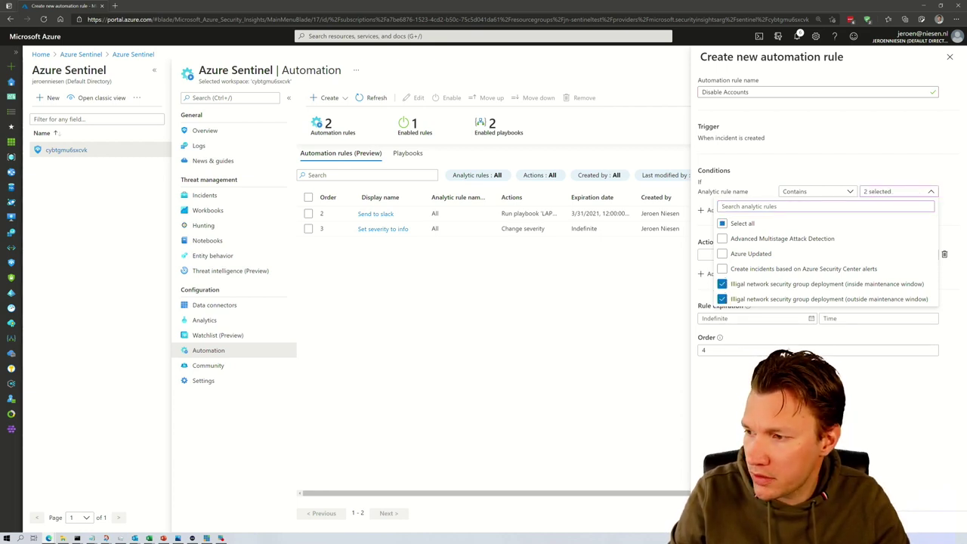
{"action": "key", "text": "Escape"}
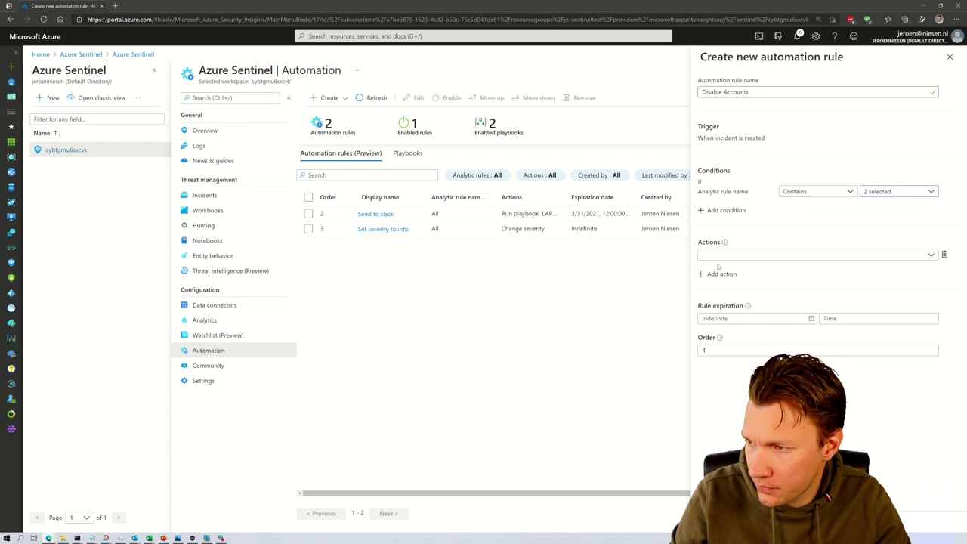
Set the rule's action to Run playbook and grant Azure Sentinel playbook permissions on the DEMO-SENTINEL-01 resource group.
{"action": "left_click", "coordinate": [742, 256]}
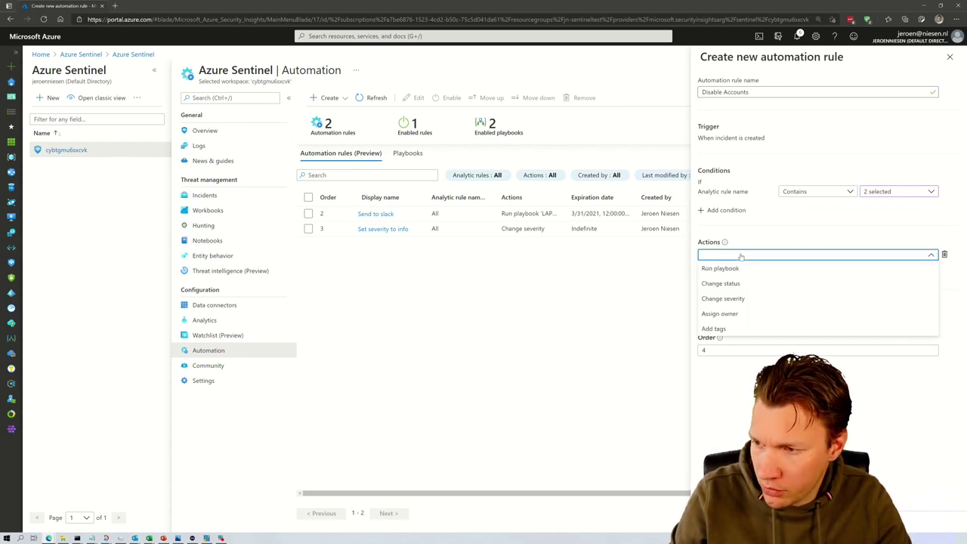
{"action": "left_click", "coordinate": [711, 268]}
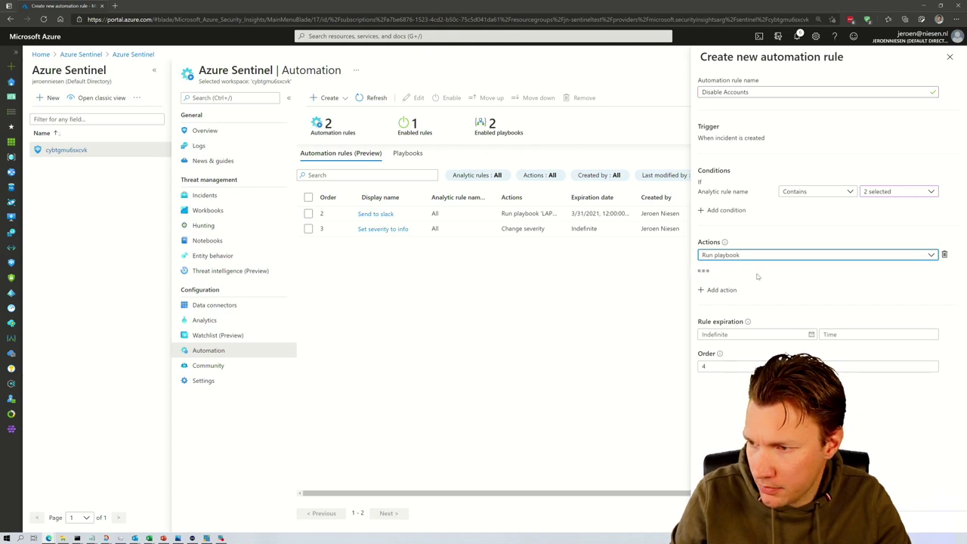
{"action": "left_click", "coordinate": [734, 272]}
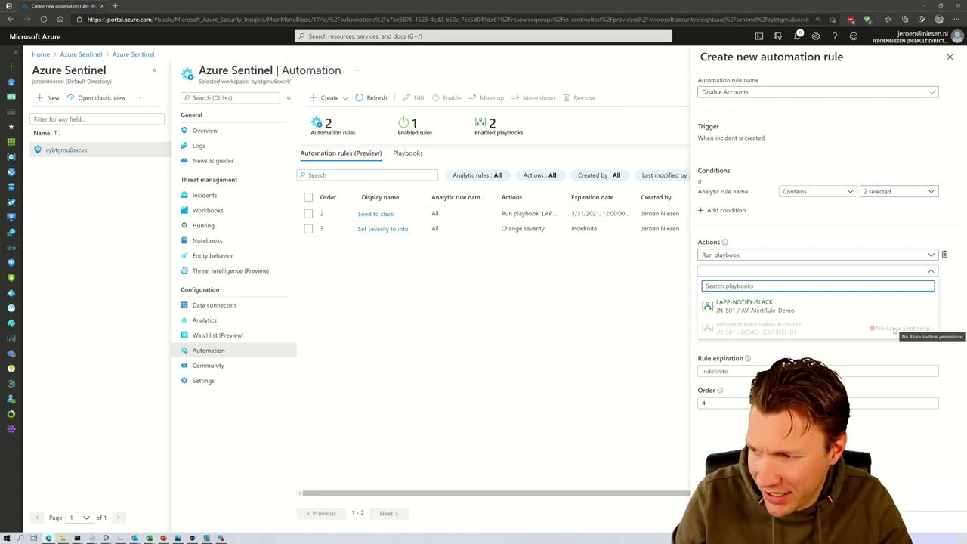
{"action": "left_click", "coordinate": [950, 296]}
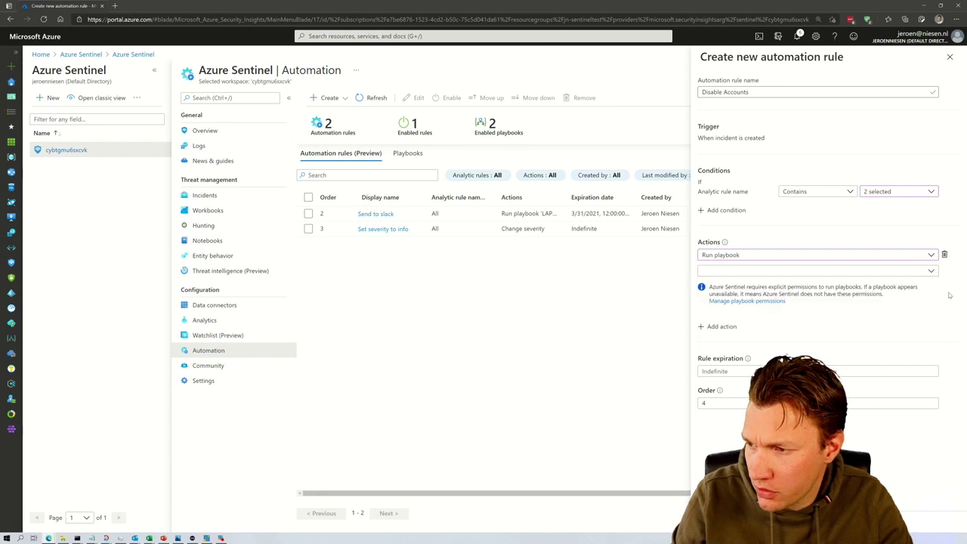
{"action": "left_click", "coordinate": [737, 302]}
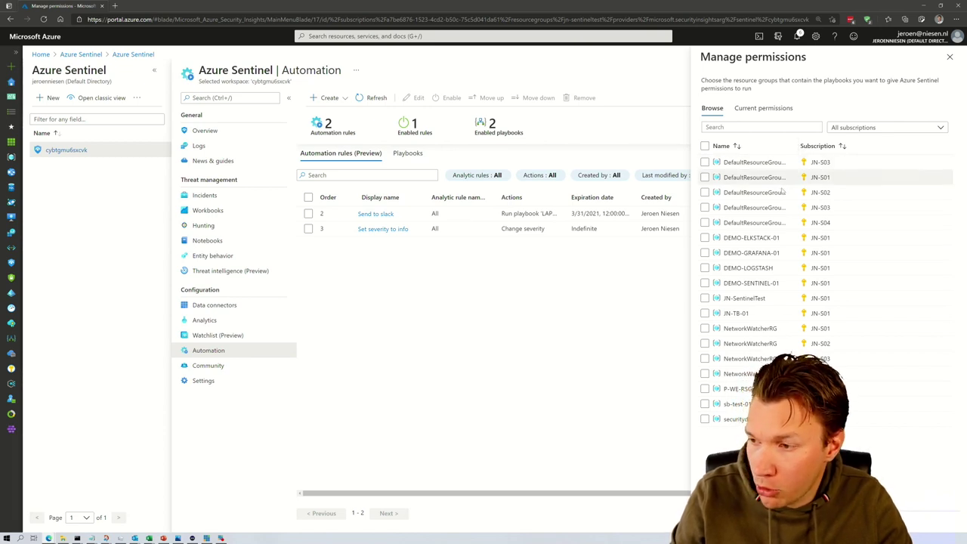
{"action": "left_click", "coordinate": [705, 284]}
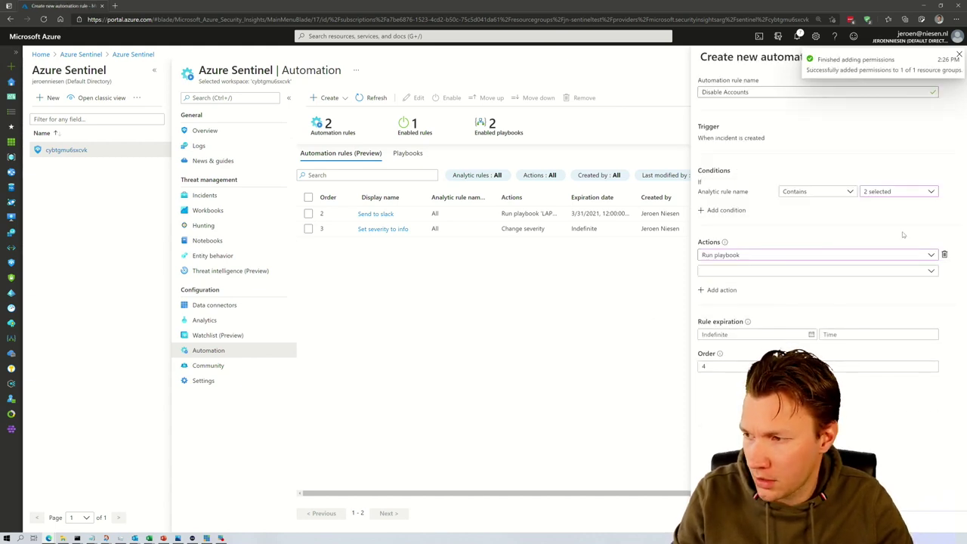
Choose autoresponse-disable-accounts as the playbook to run and create the automation rule.
{"action": "left_click", "coordinate": [888, 270]}
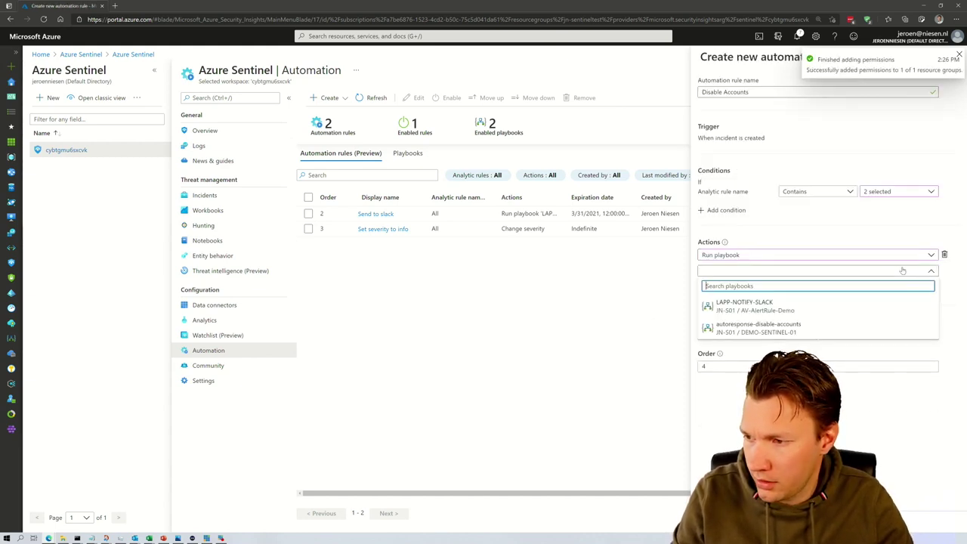
{"action": "left_click", "coordinate": [759, 327]}
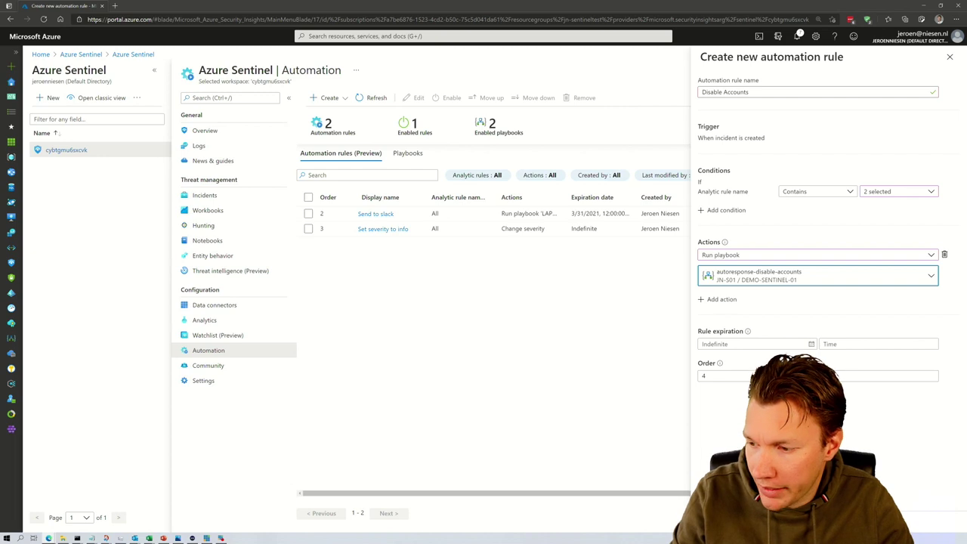
{"action": "left_click", "coordinate": [718, 525]}
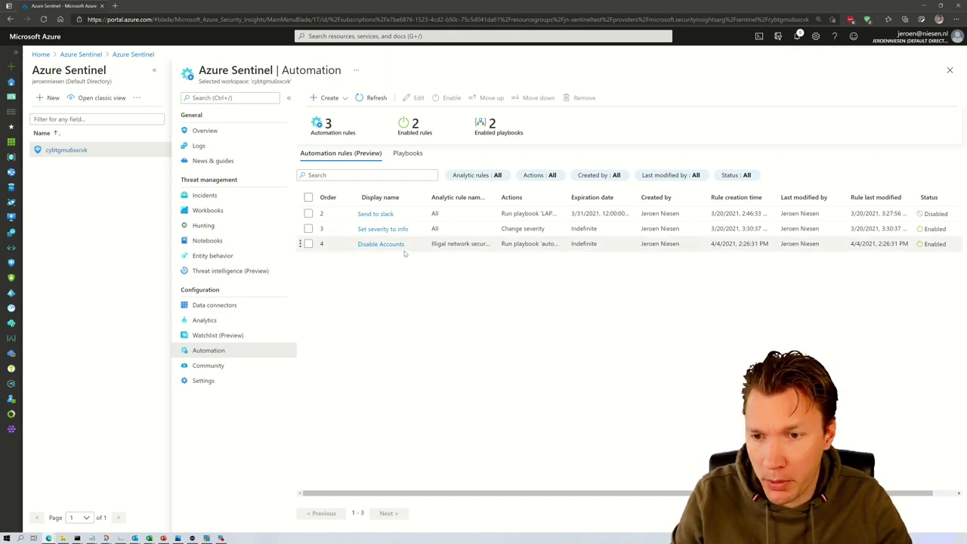
In Analytics, open the "Illigal network security group deployment (outside maintenance window)" rule for editing and view its automated response settings.
{"action": "left_click", "coordinate": [208, 321]}
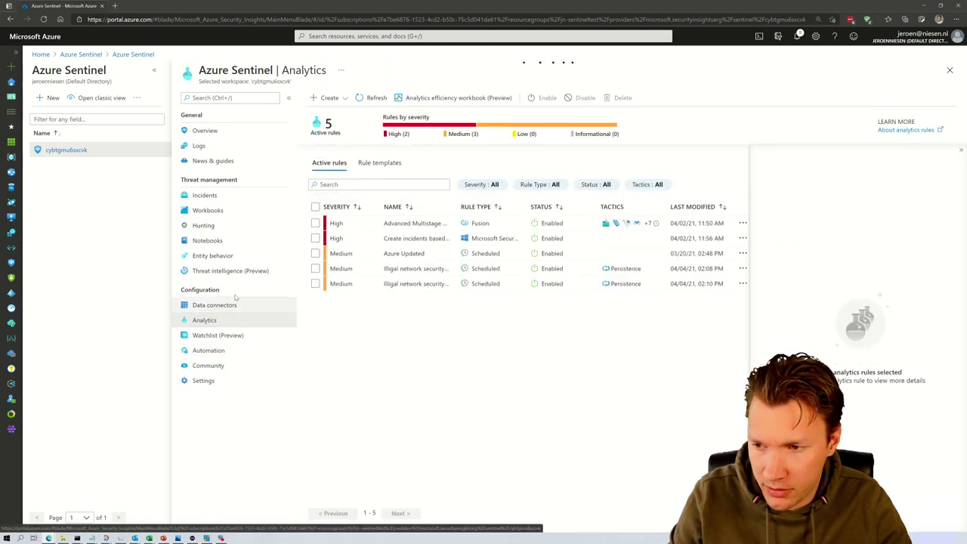
{"action": "left_click", "coordinate": [403, 269]}
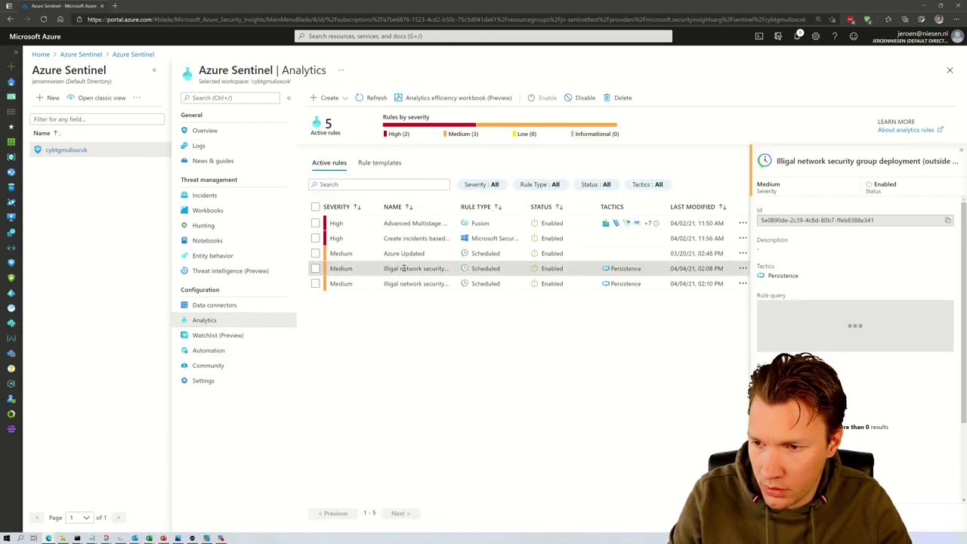
{"action": "left_click", "coordinate": [786, 487]}
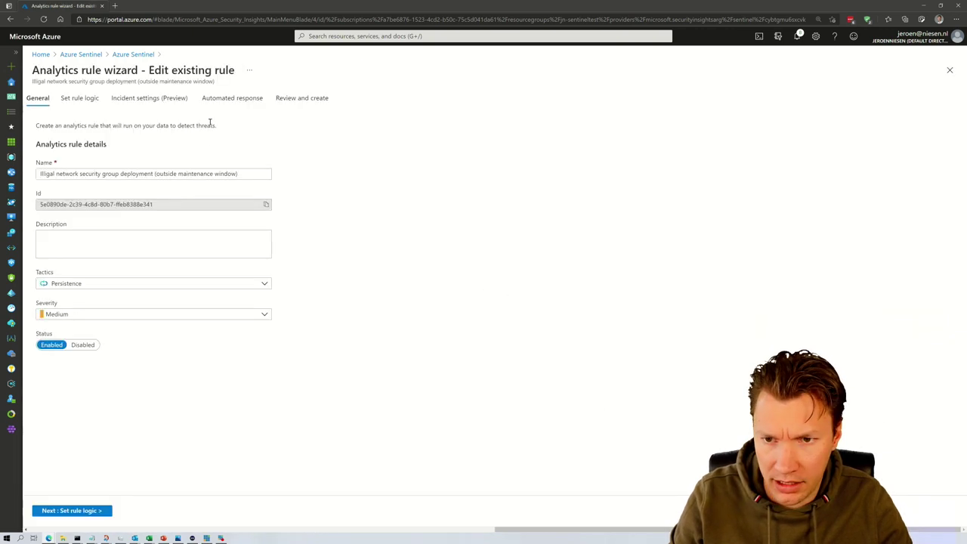
{"action": "left_click", "coordinate": [211, 103]}
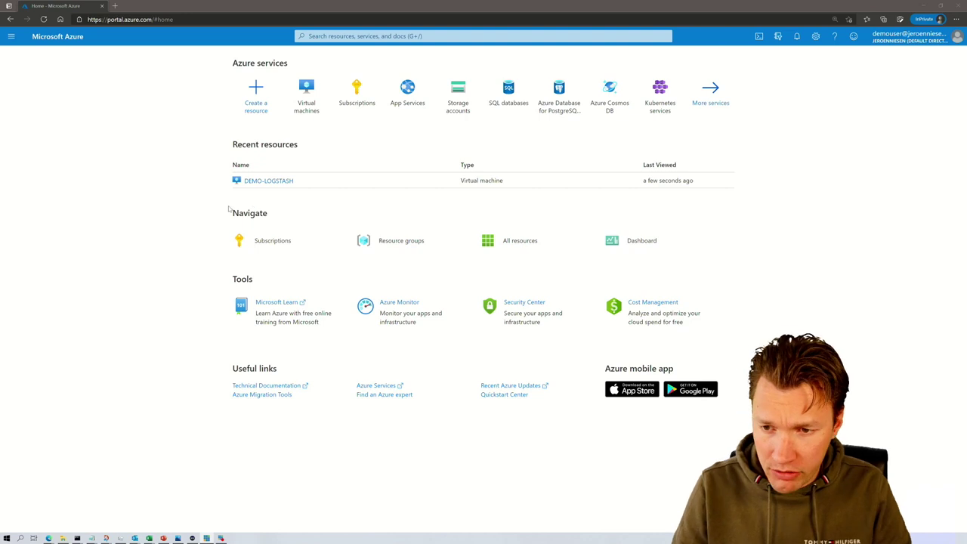
In the demo user's portal session, open the DEMO-LOGSTASH virtual machine's networking settings and start a new inbound port rule.
{"action": "left_click", "coordinate": [283, 182]}
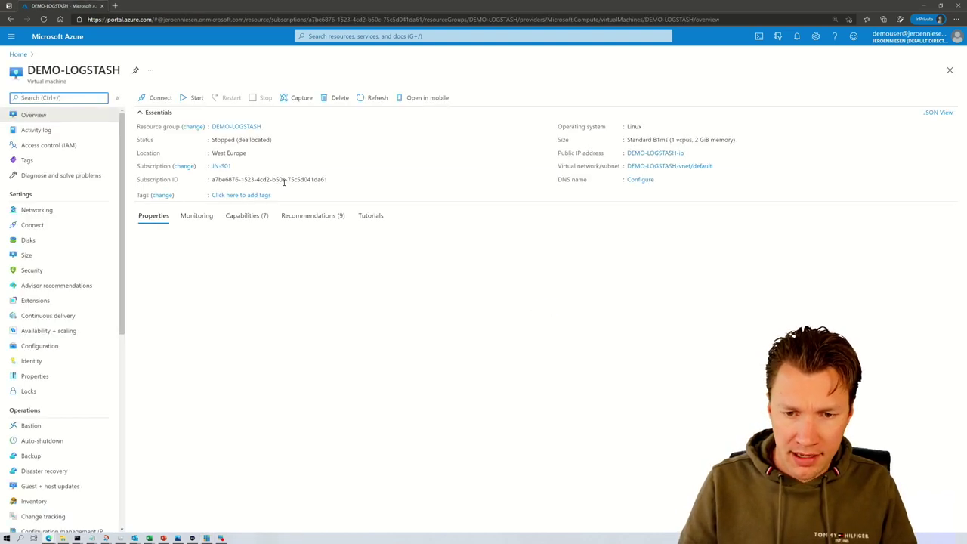
{"action": "left_click", "coordinate": [40, 215]}
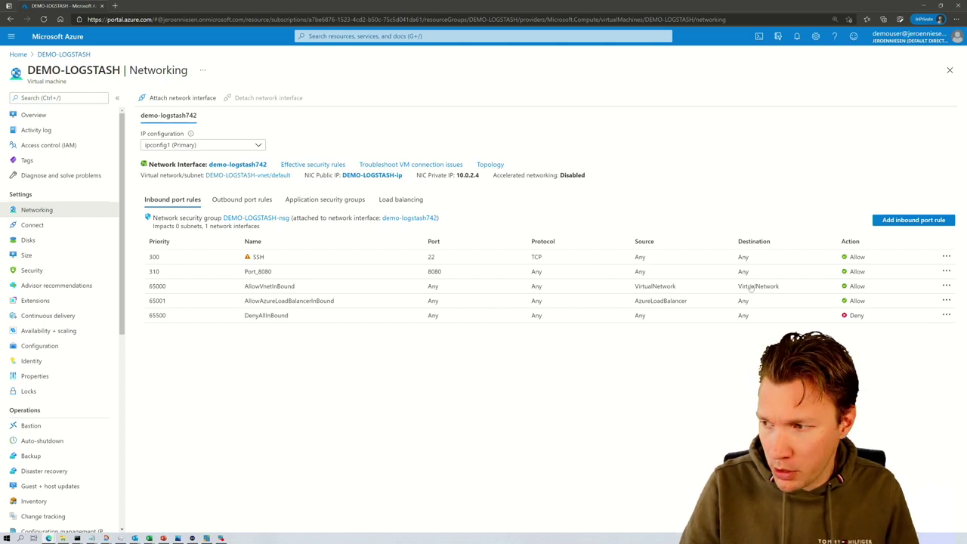
{"action": "left_click", "coordinate": [906, 221]}
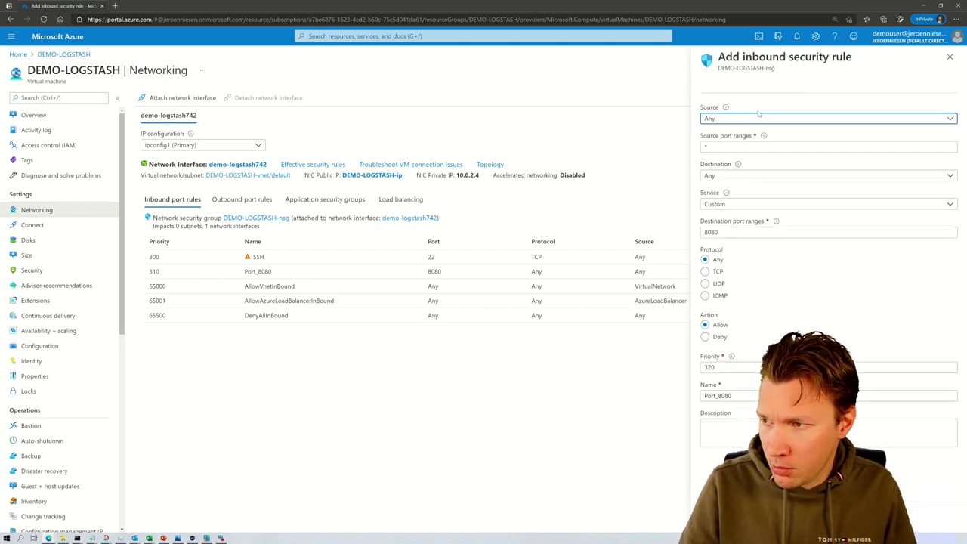
Set the new inbound security rule's destination port to 8081 and name the rule Port_8081.
{"action": "left_click", "coordinate": [741, 232]}
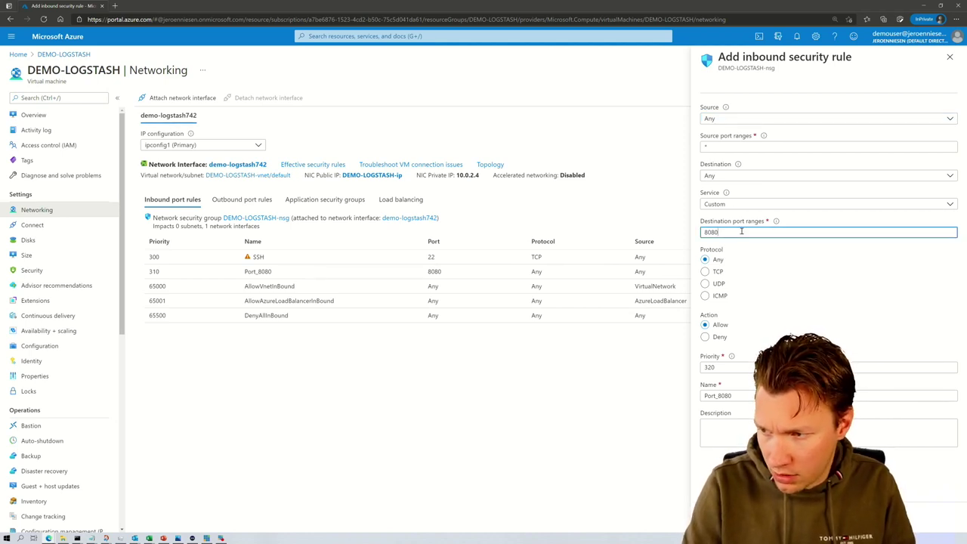
{"action": "left_click", "coordinate": [738, 396]}
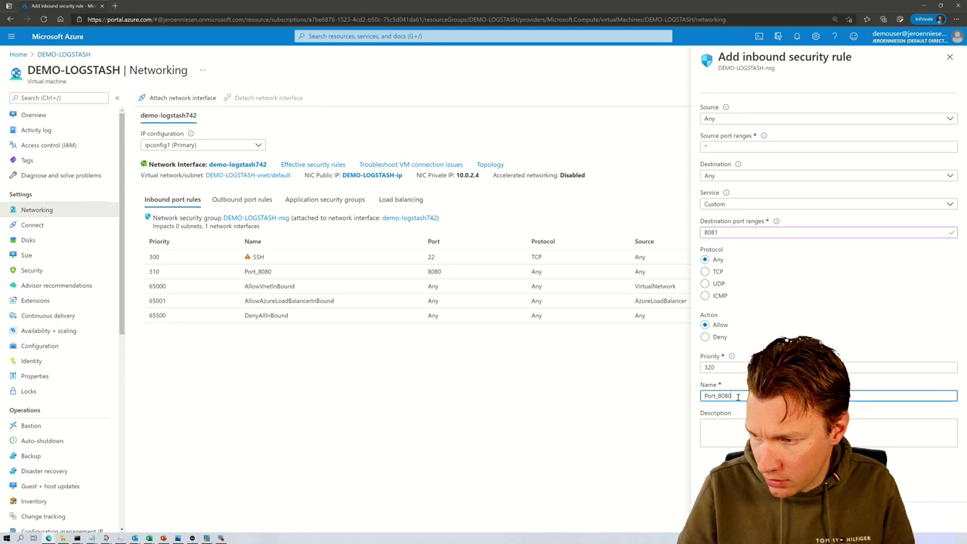
{"action": "key", "text": "BackSpace"}
{"action": "type", "text": "1"}
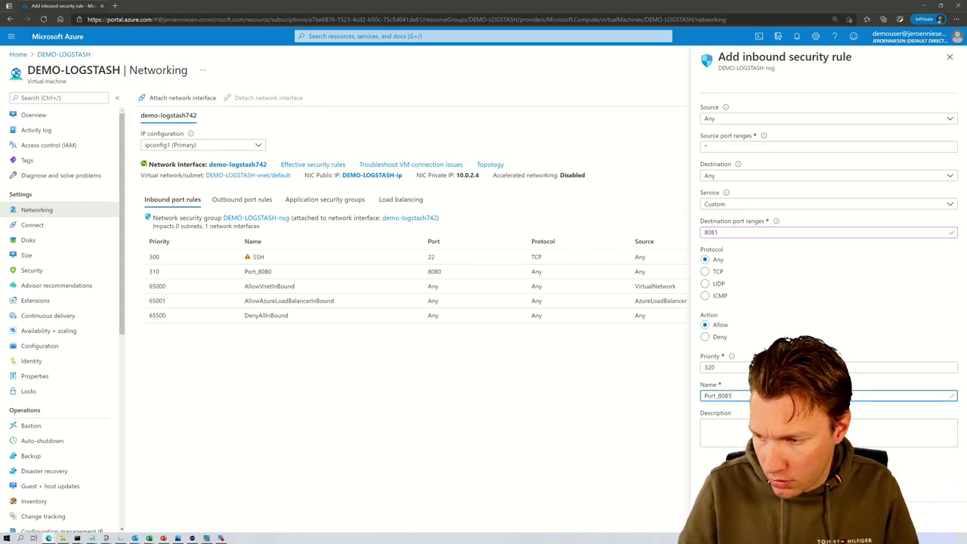
Submit the new Port_8081 inbound security rule for the DEMO-LOGSTASH virtual machine.
{"action": "key", "text": "Return"}
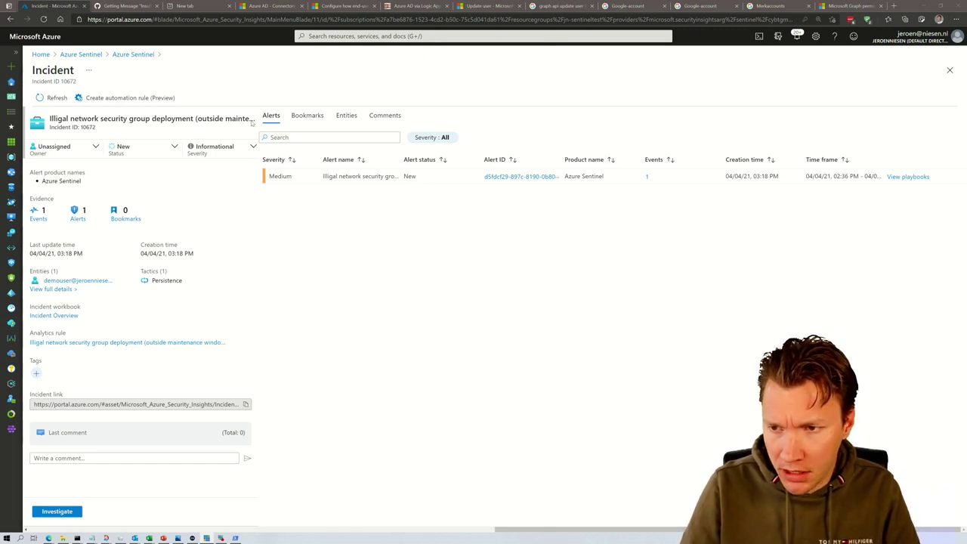
In the illegal network security group deployment incident, review the involved entities and return to its alerts.
{"action": "left_click", "coordinate": [347, 119]}
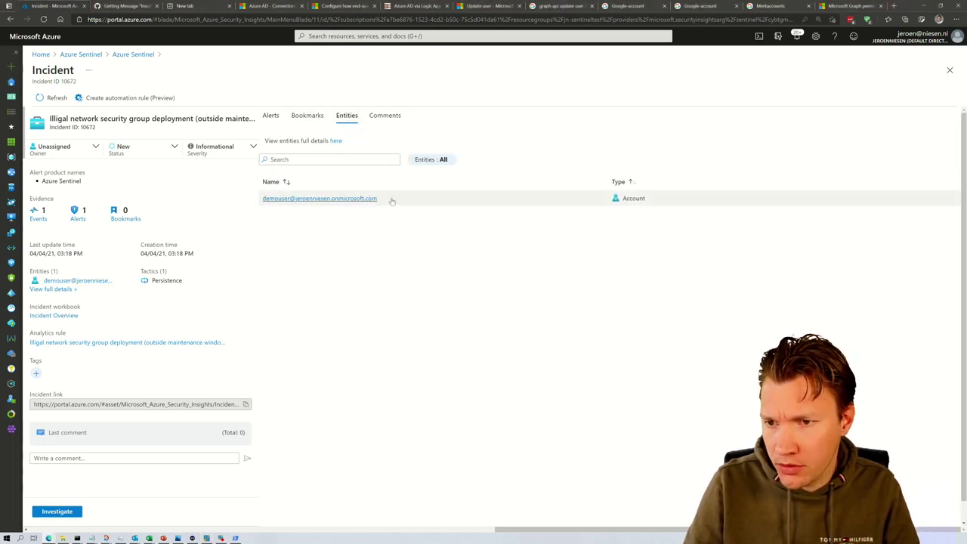
{"action": "left_click", "coordinate": [270, 115]}
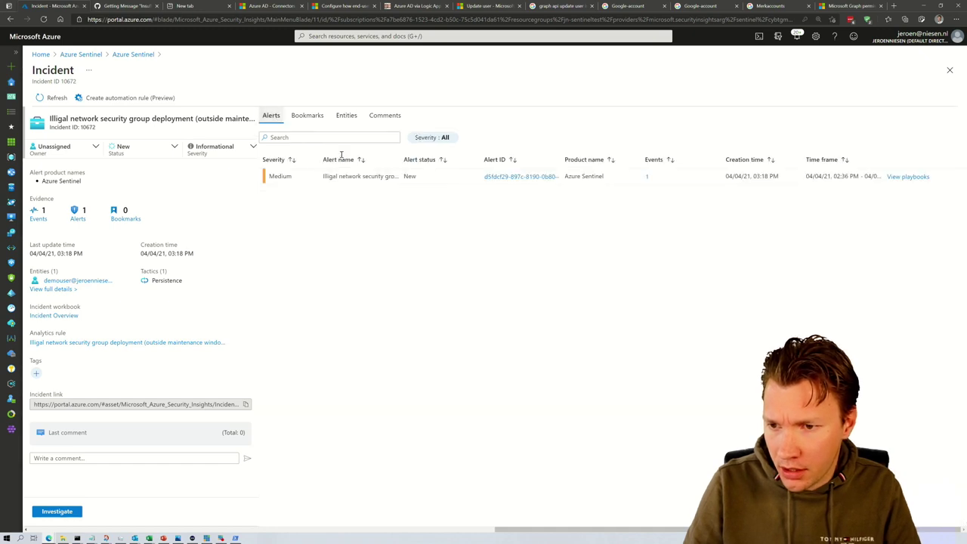
Open the latest run of the autoresponse-disable-accounts logic app and examine the HTTP action's request body.
{"action": "left_click", "coordinate": [11, 156]}
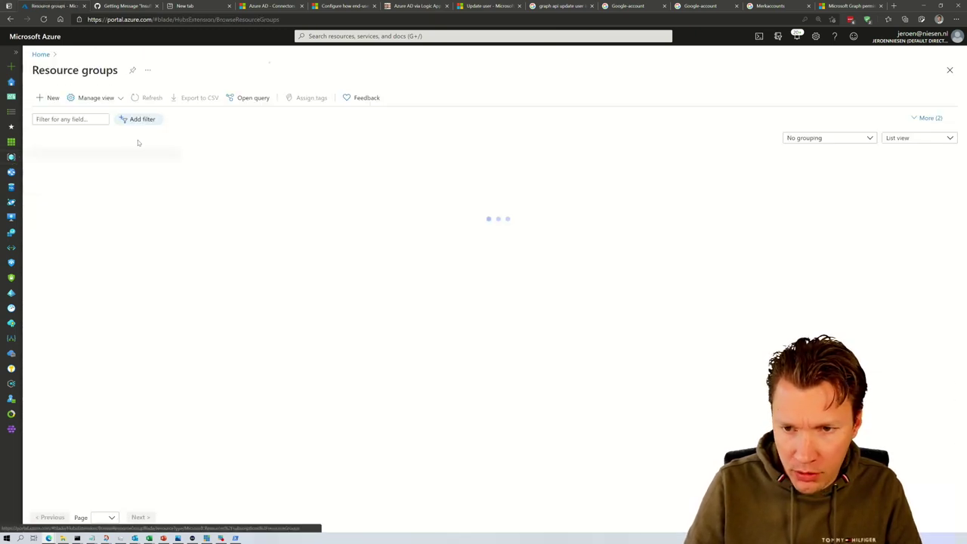
{"action": "left_click", "coordinate": [11, 80]}
{"action": "left_click", "coordinate": [286, 183]}
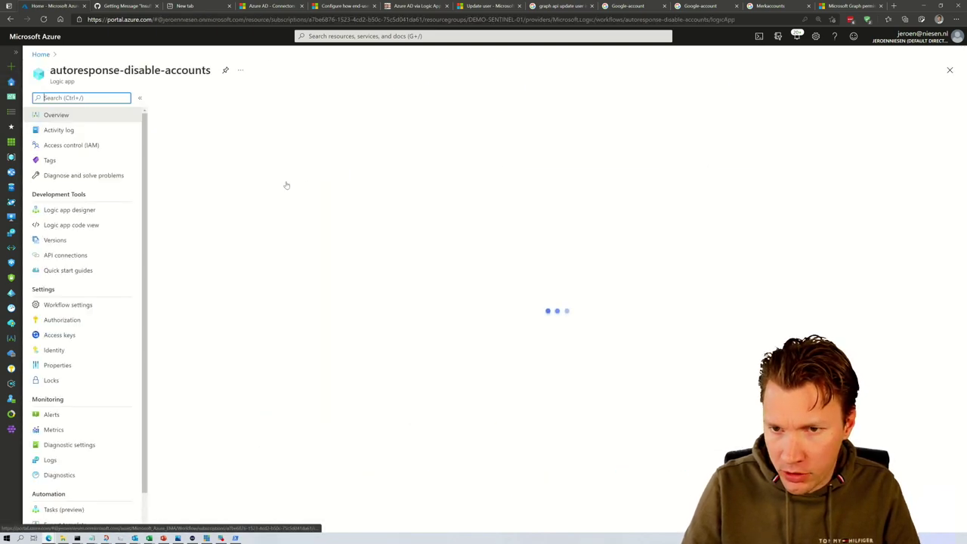
{"action": "left_click", "coordinate": [197, 272]}
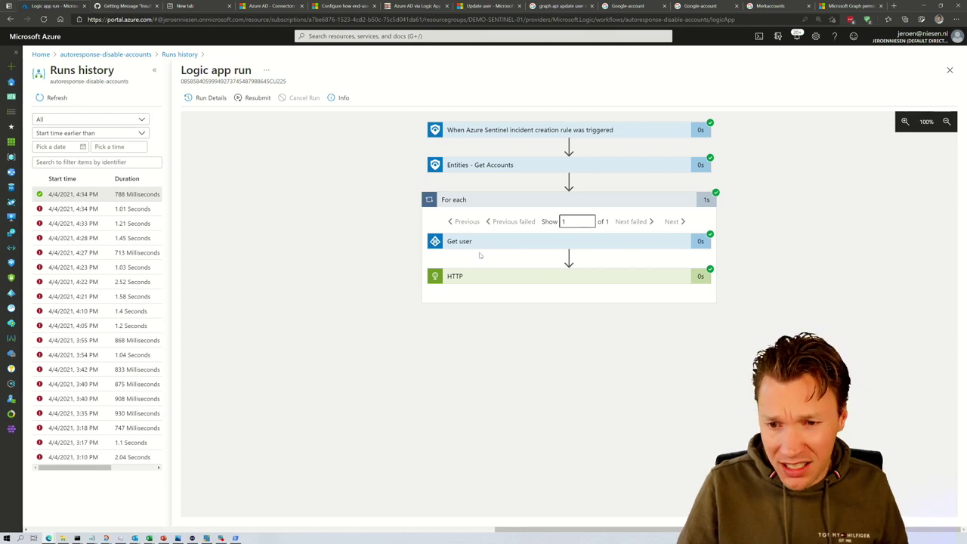
{"action": "left_click", "coordinate": [468, 277]}
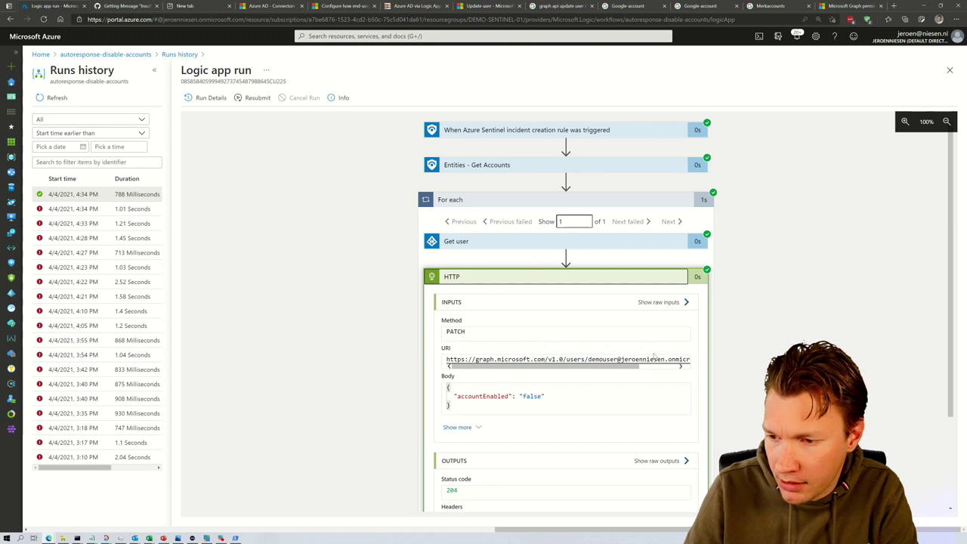
{"action": "left_click_drag", "start_coordinate": [454, 407], "coordinate": [442, 383]}
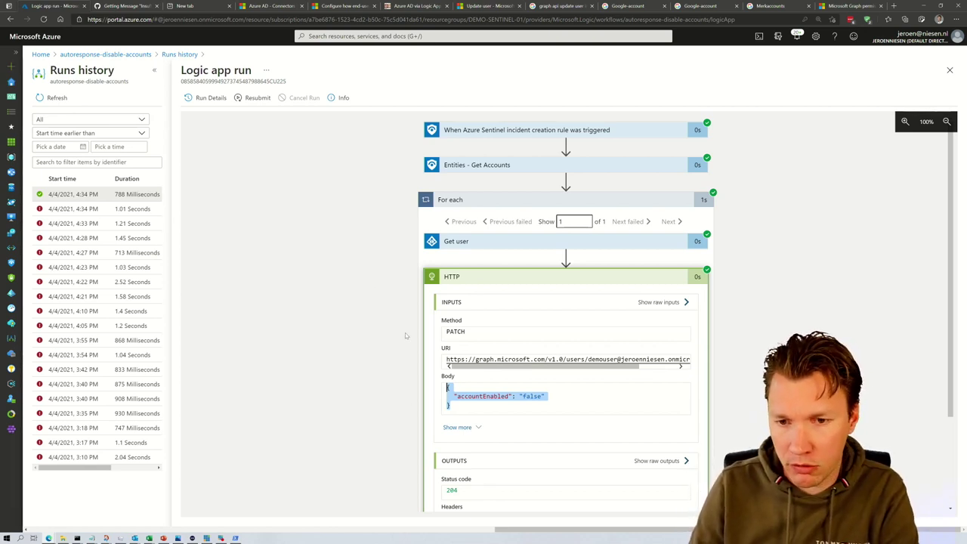
Open the DemoUser profile in Azure Active Directory and check its Block sign in setting.
{"action": "left_click", "coordinate": [11, 293]}
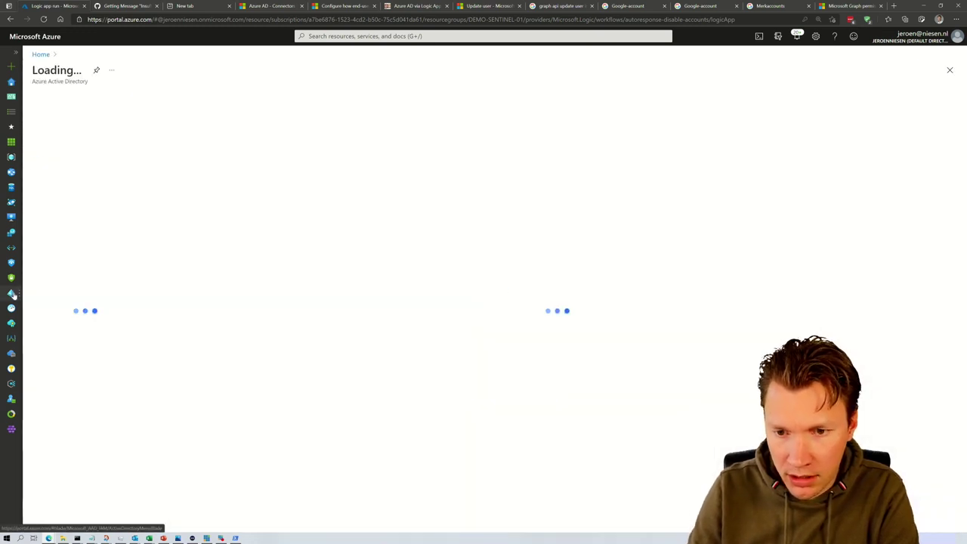
{"action": "left_click", "coordinate": [70, 189]}
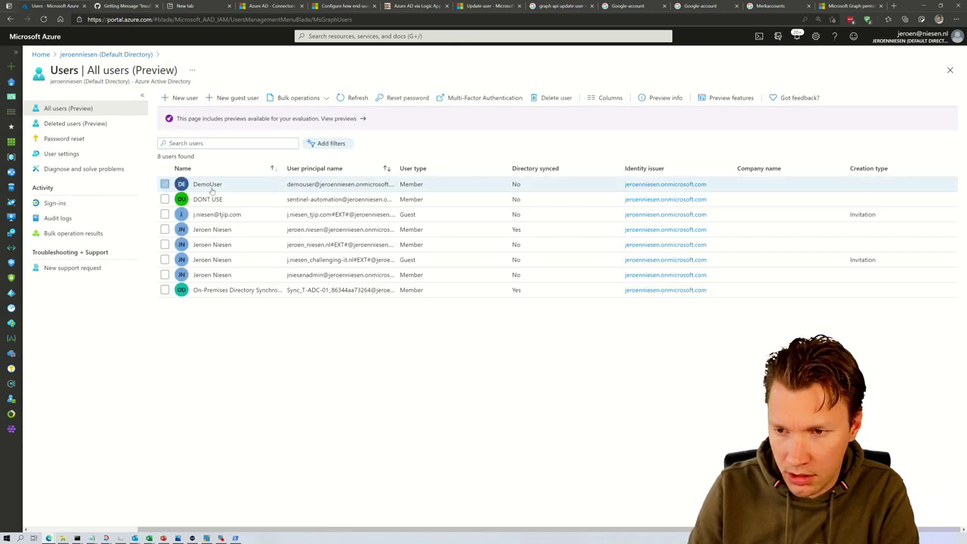
{"action": "left_click", "coordinate": [207, 185]}
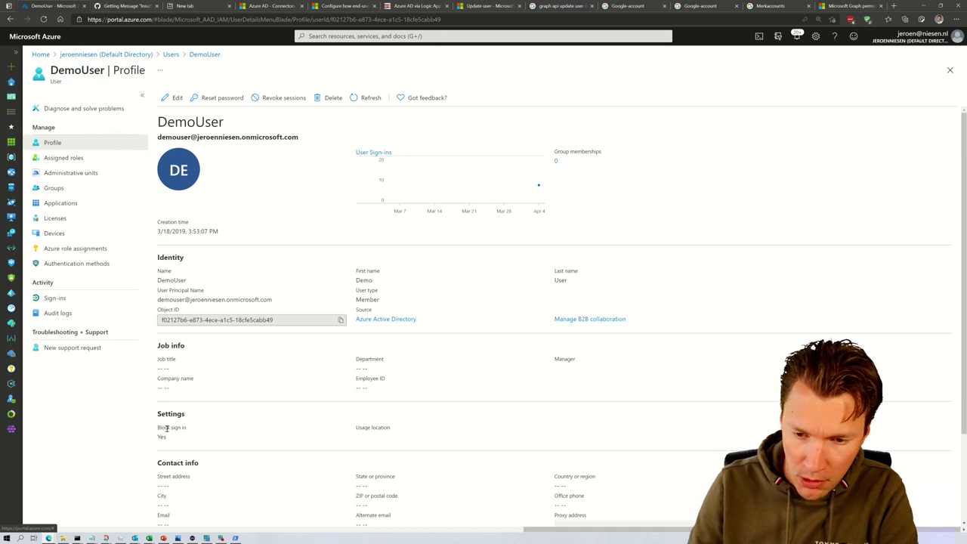
{"action": "left_click_drag", "start_coordinate": [167, 440], "coordinate": [159, 439]}
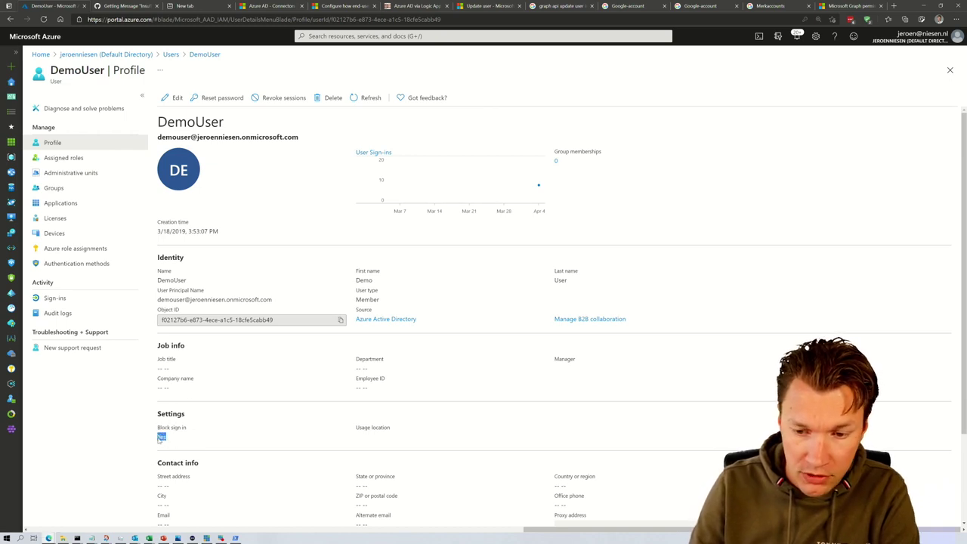